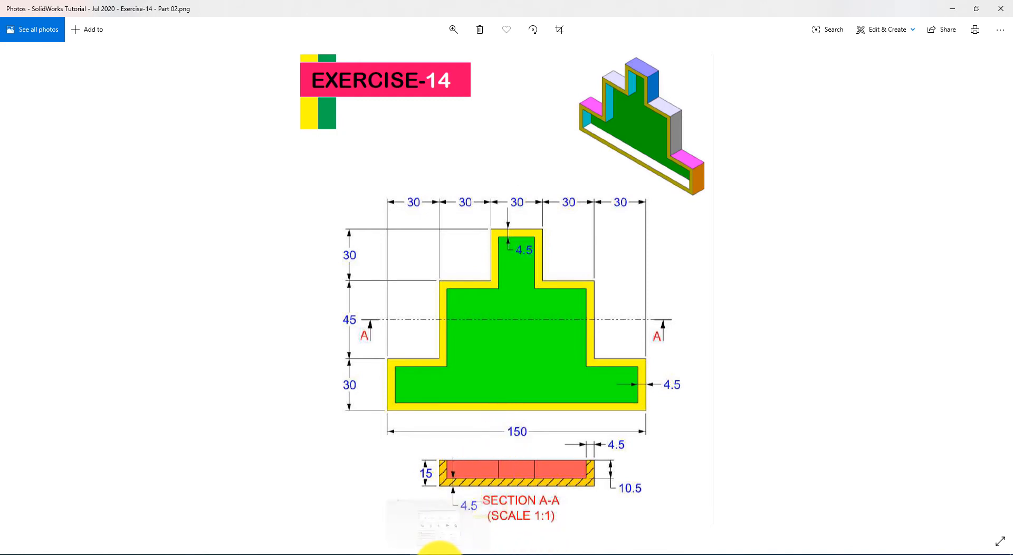
Switch to SOLIDWORKS, create a new part and apply the Plain White scene.
click(439, 550)
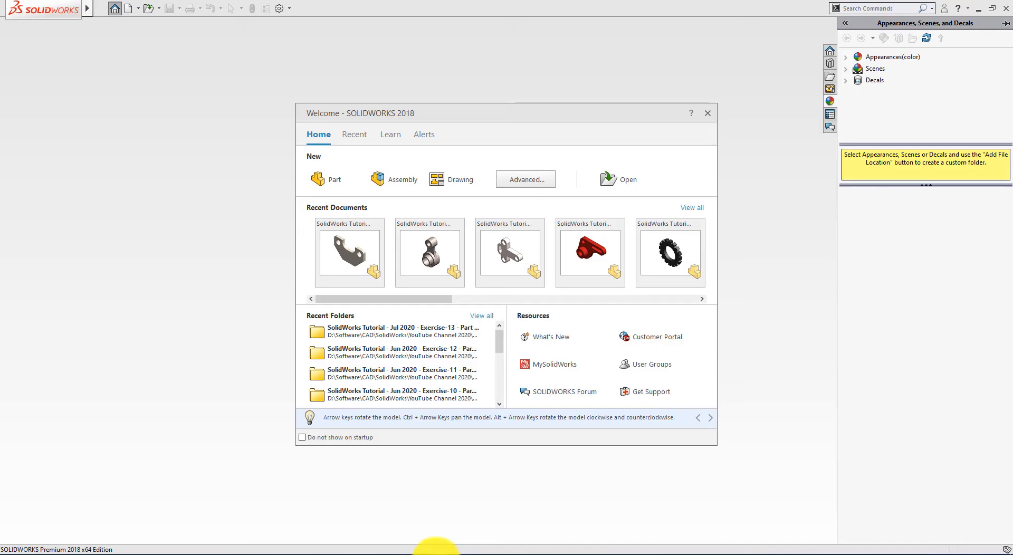
click(326, 182)
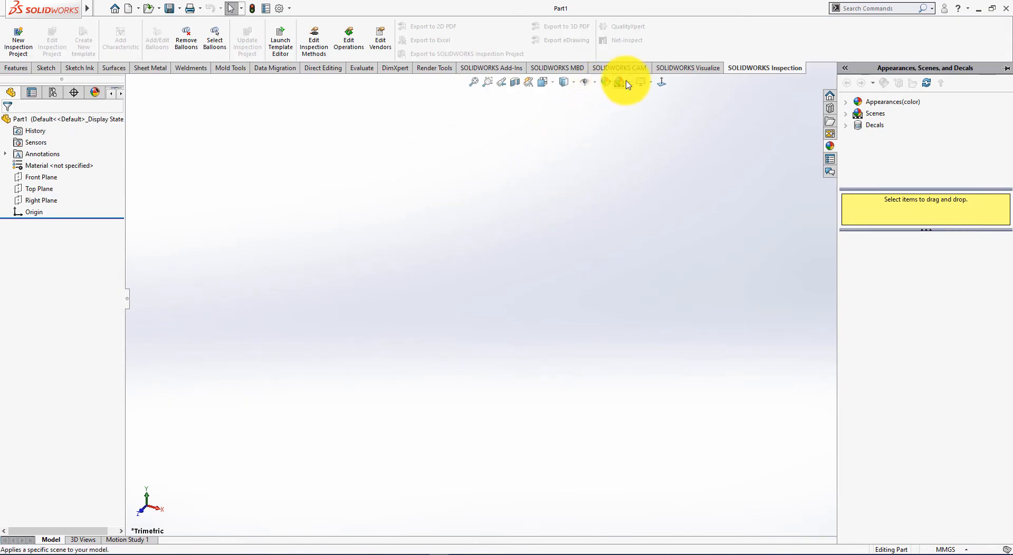
click(629, 83)
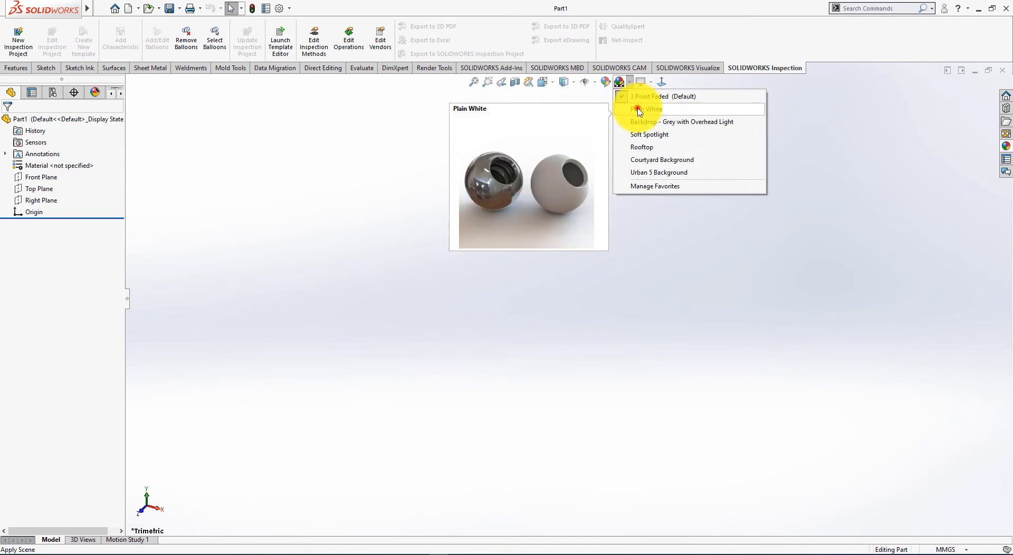
click(634, 108)
Assign the AISI 1035 Steel (SS) material to the part.
right_click(37, 172)
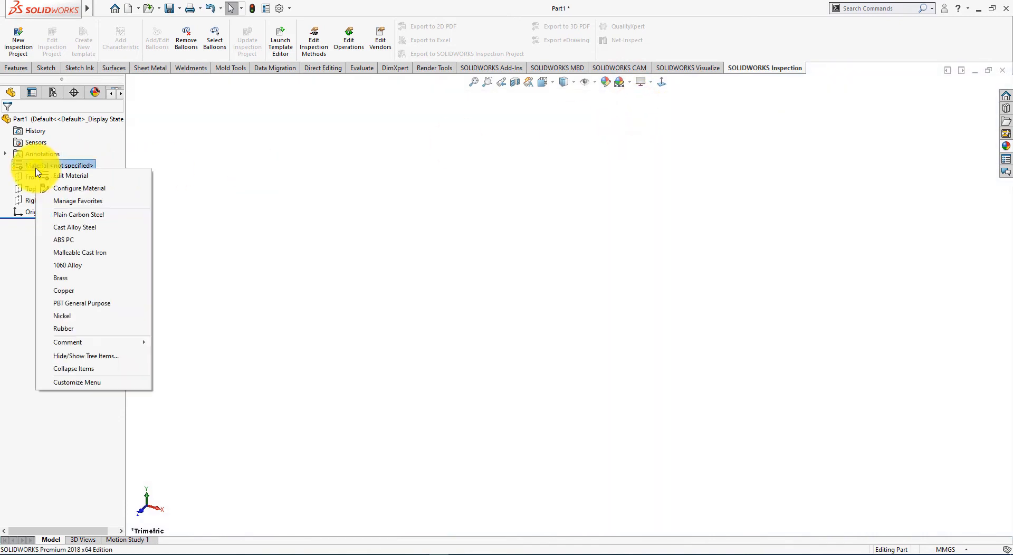
click(64, 177)
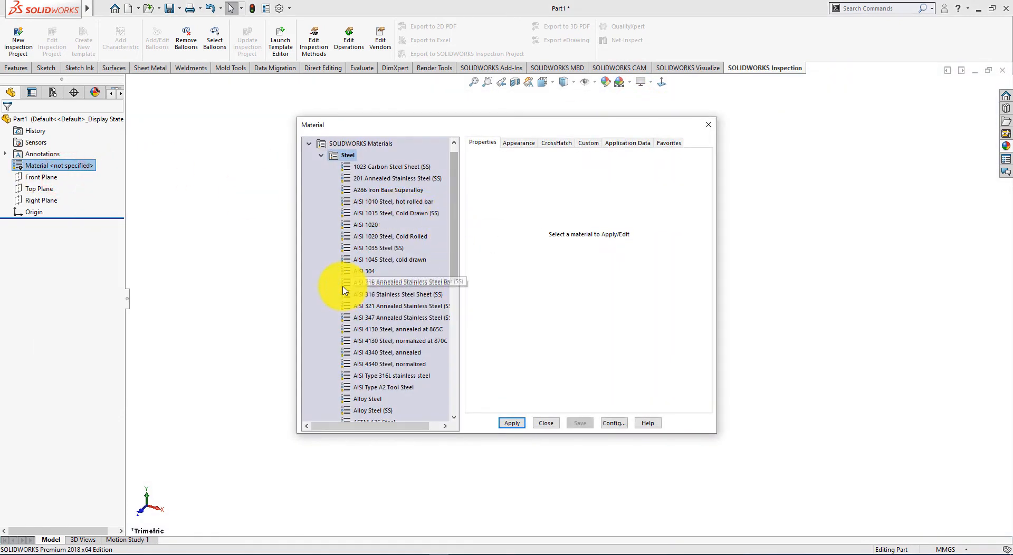
click(370, 248)
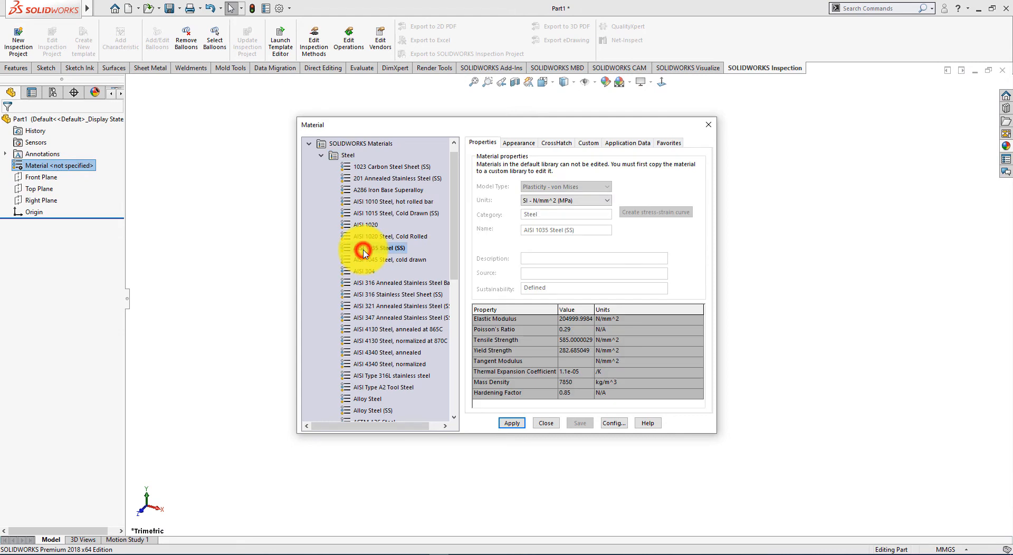
click(512, 423)
click(548, 423)
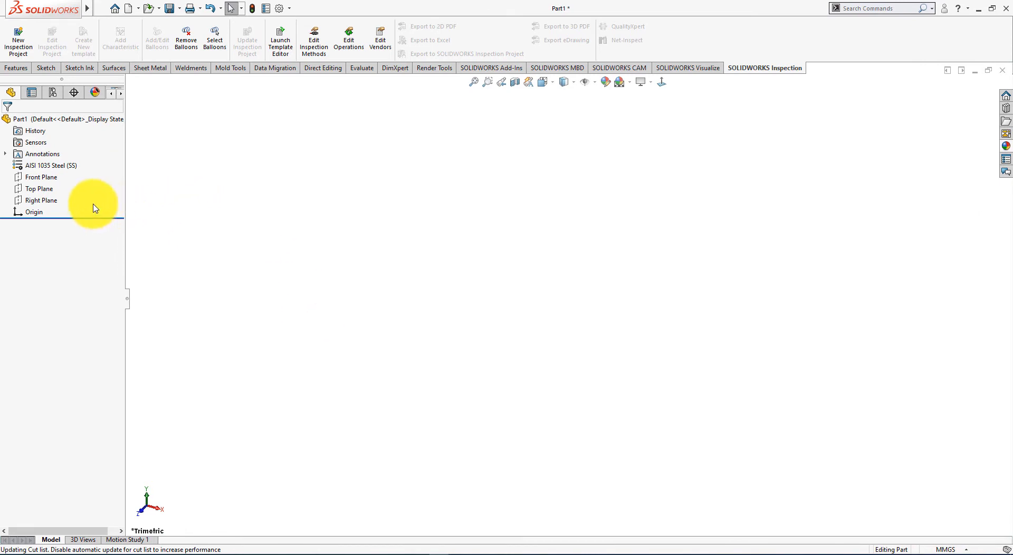
Start a new sketch on the Front Plane.
click(36, 179)
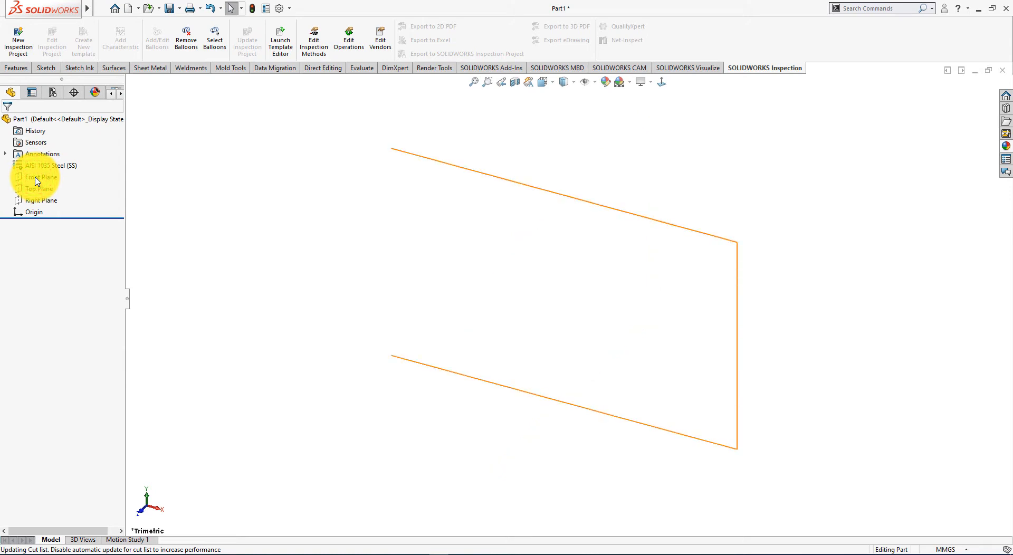
click(37, 181)
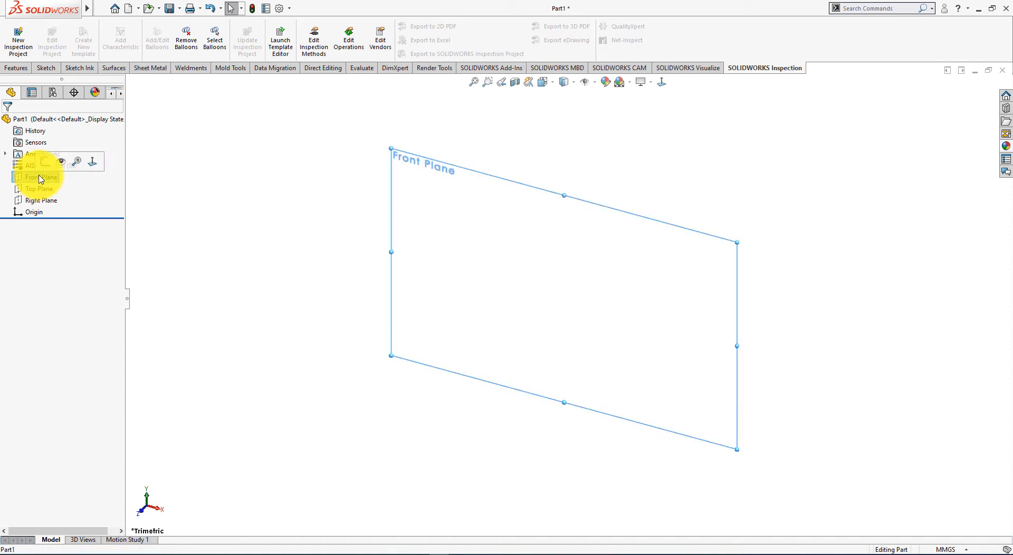
click(48, 162)
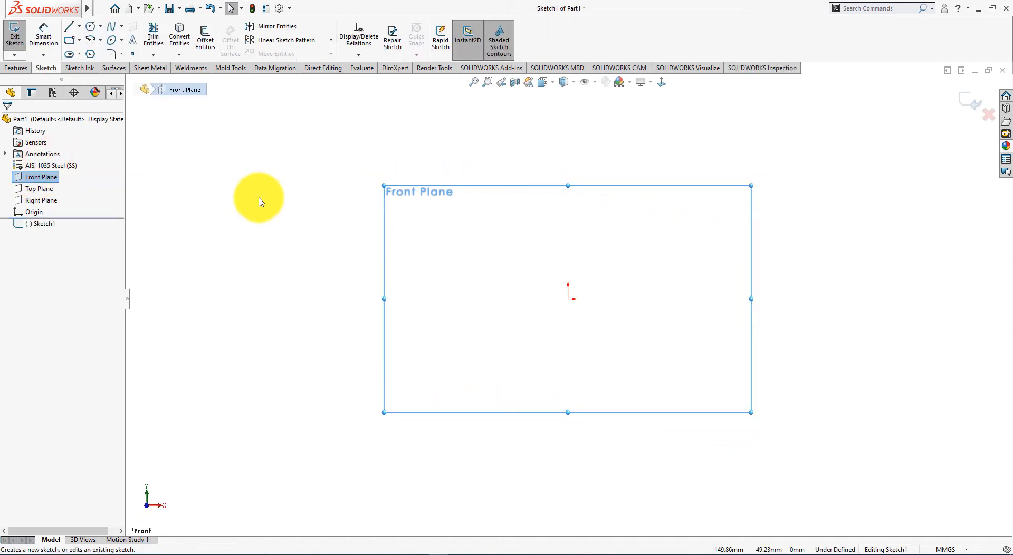
Sketch a six-segment staircase line from the origin, alternating vertical and horizontal, with risers about 20, 26 and 36 mm high.
click(67, 28)
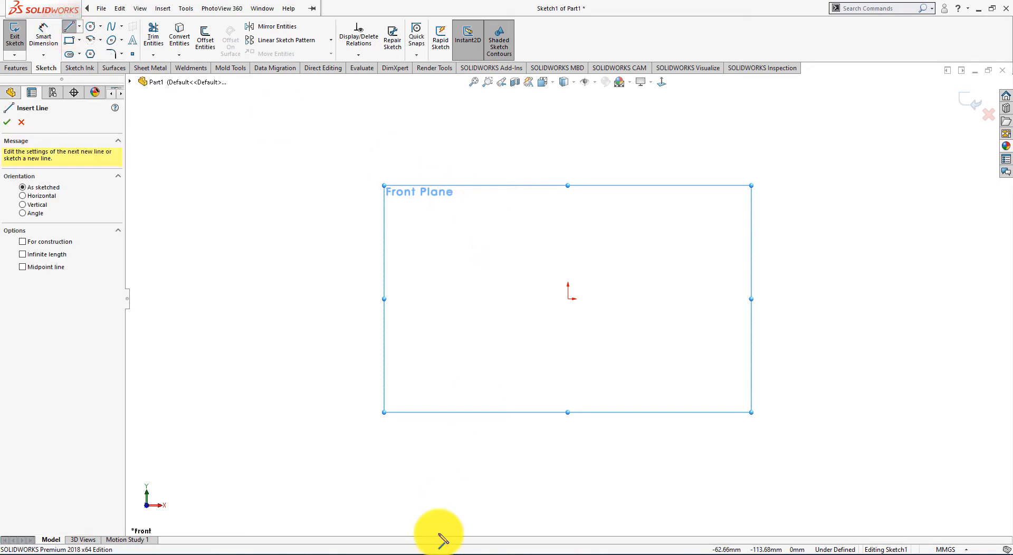
click(425, 552)
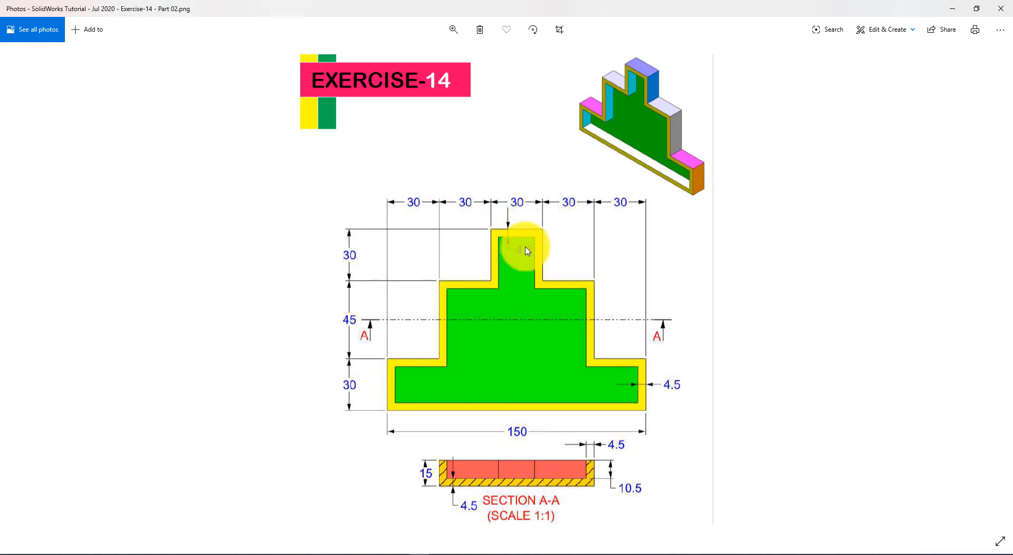
click(441, 554)
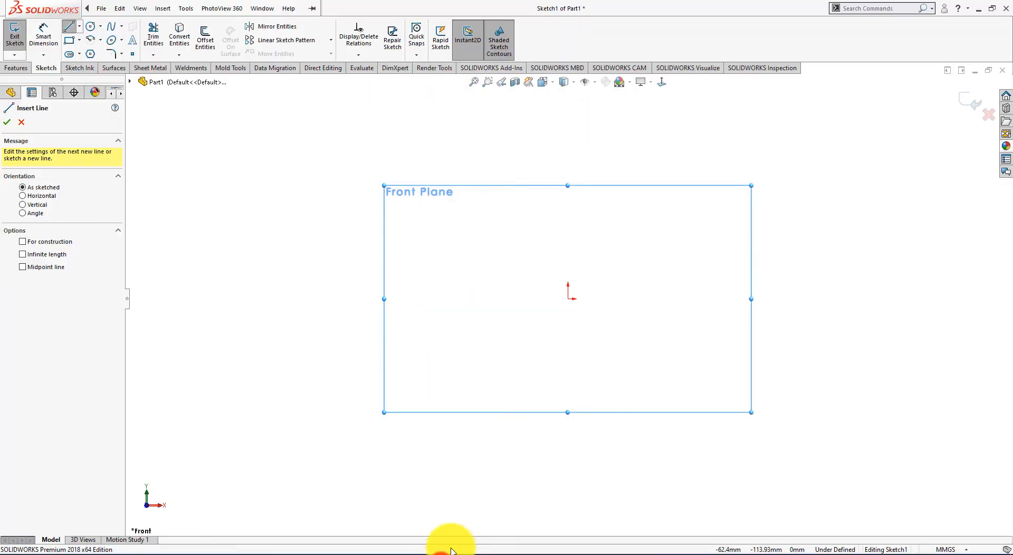
click(568, 300)
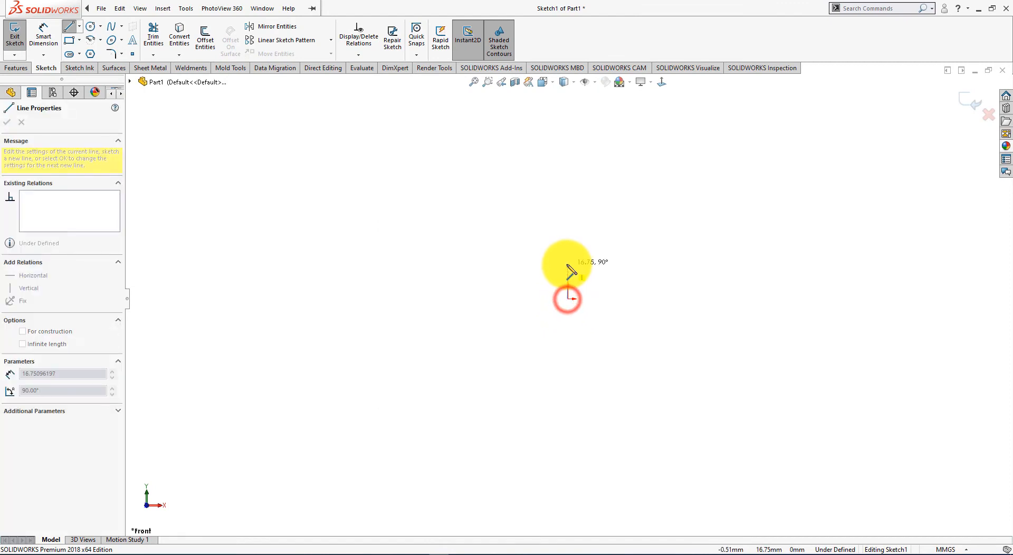
click(567, 258)
click(619, 258)
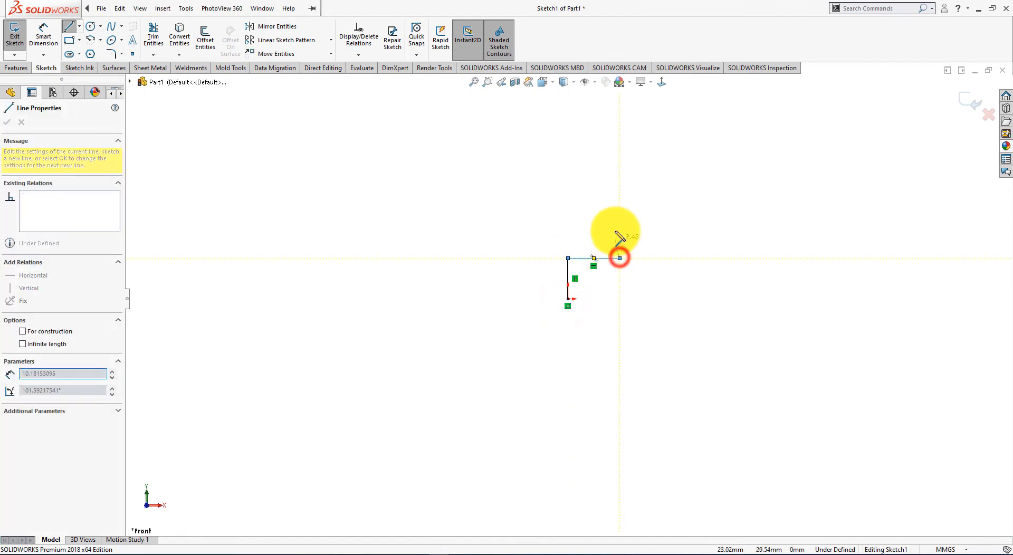
click(619, 204)
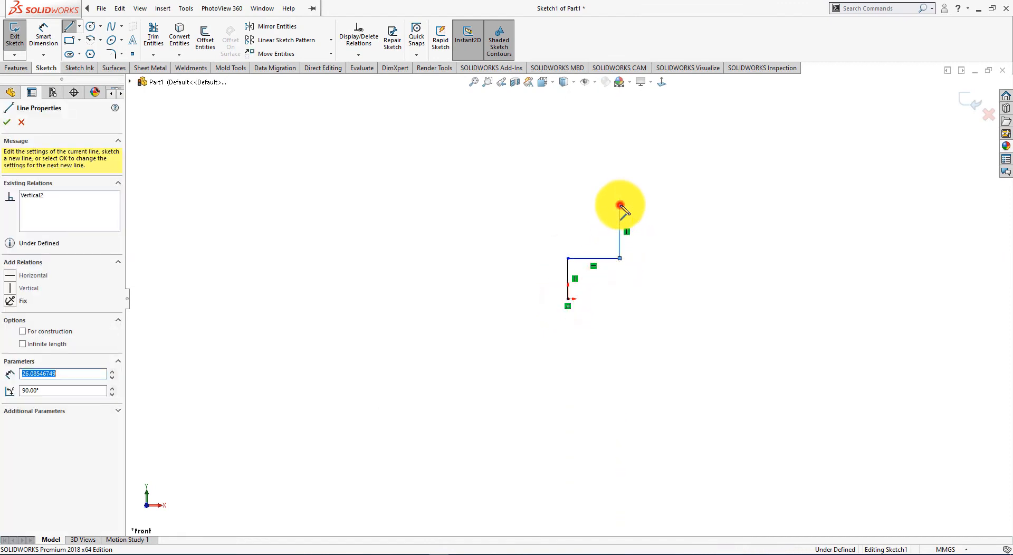
click(660, 204)
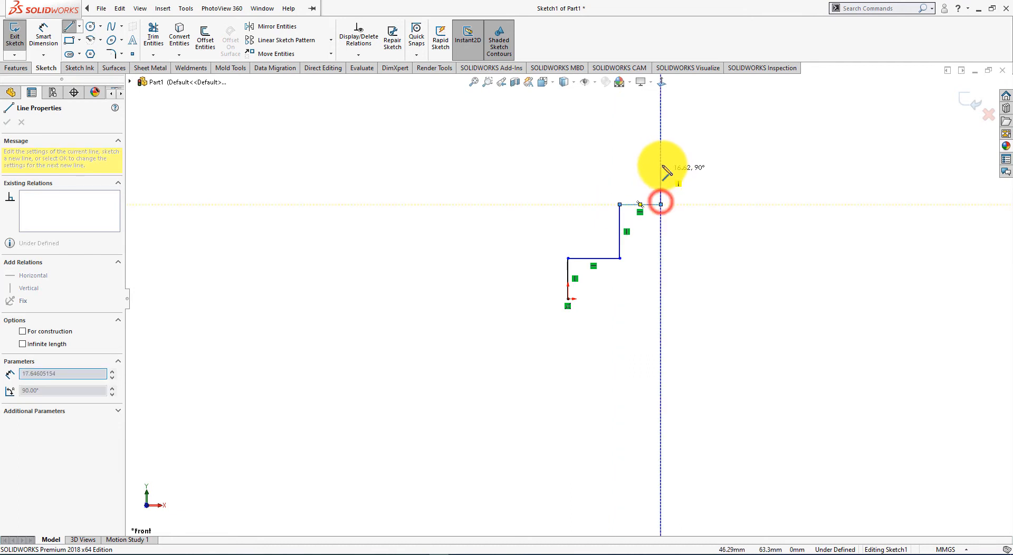
click(660, 131)
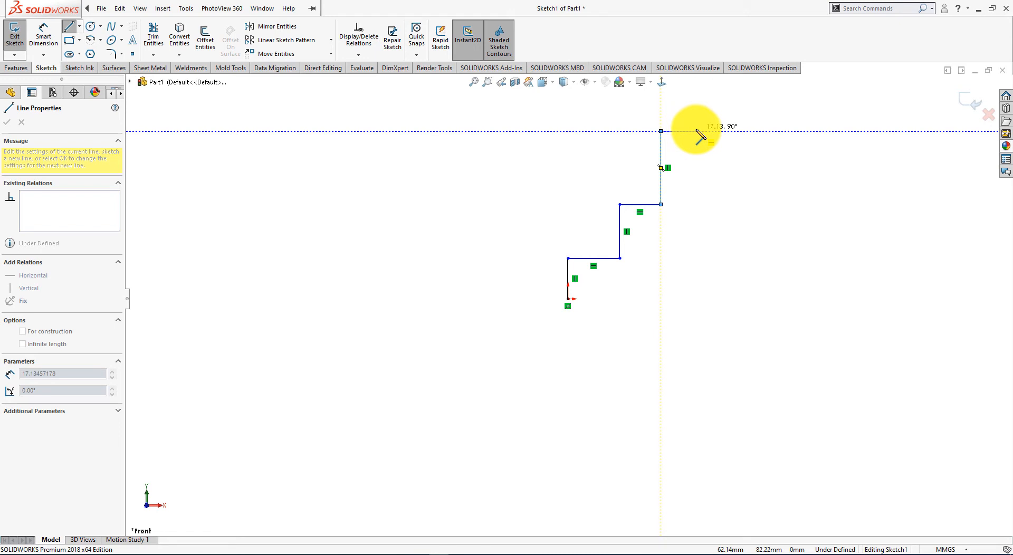
click(696, 131)
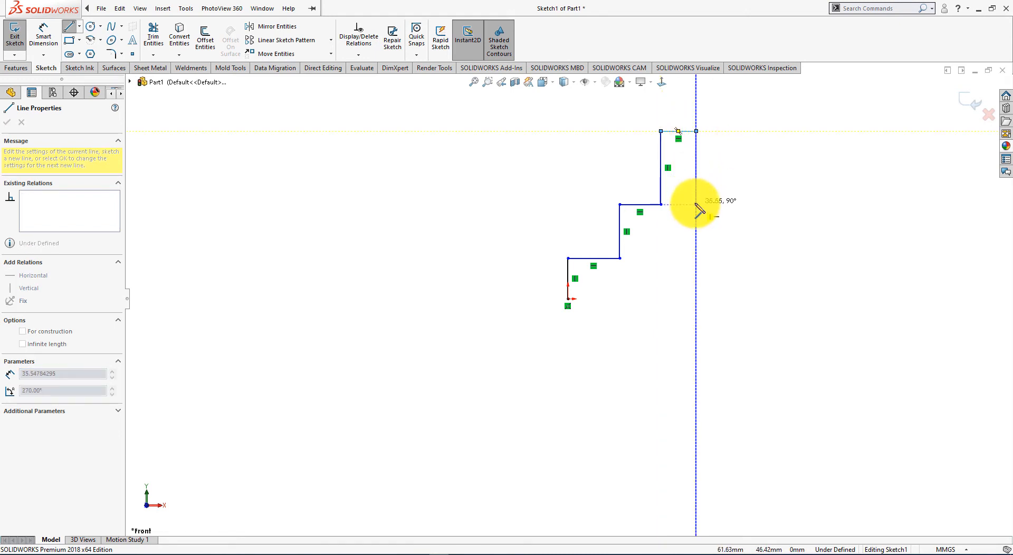
right_click(722, 111)
click(735, 108)
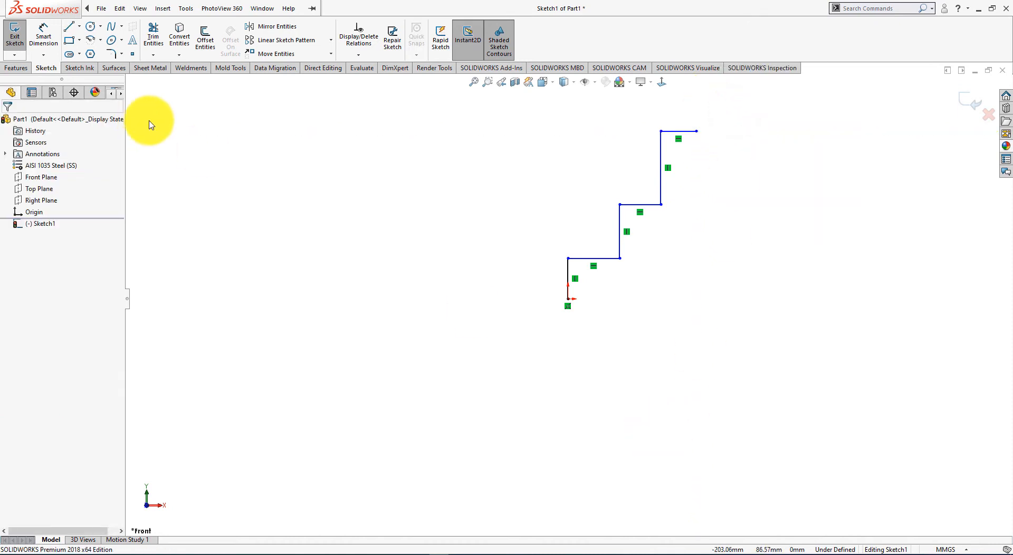
Dimension the lowest vertical line at the origin to 30 mm, following the exercise drawing.
click(44, 36)
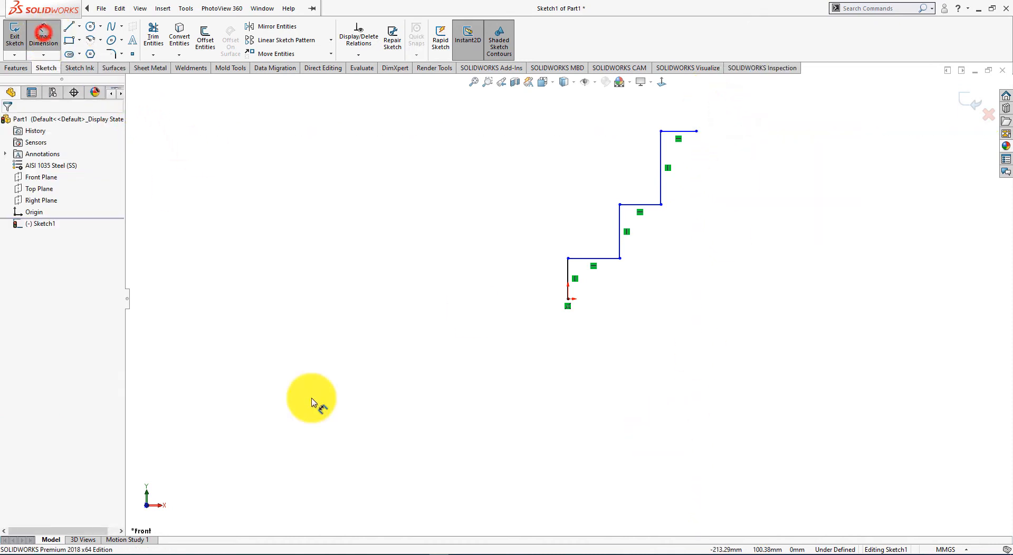
click(430, 551)
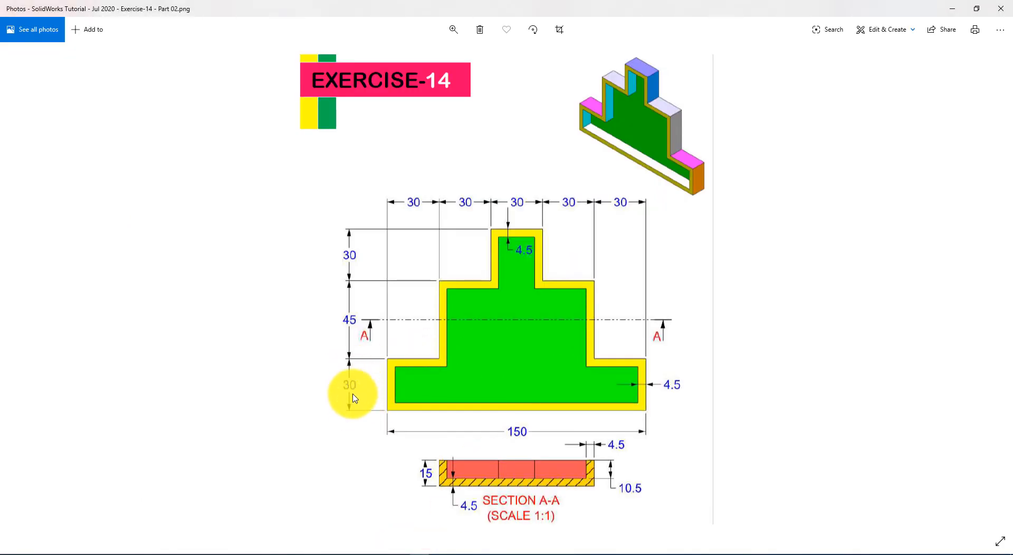
key(alt+Tab)
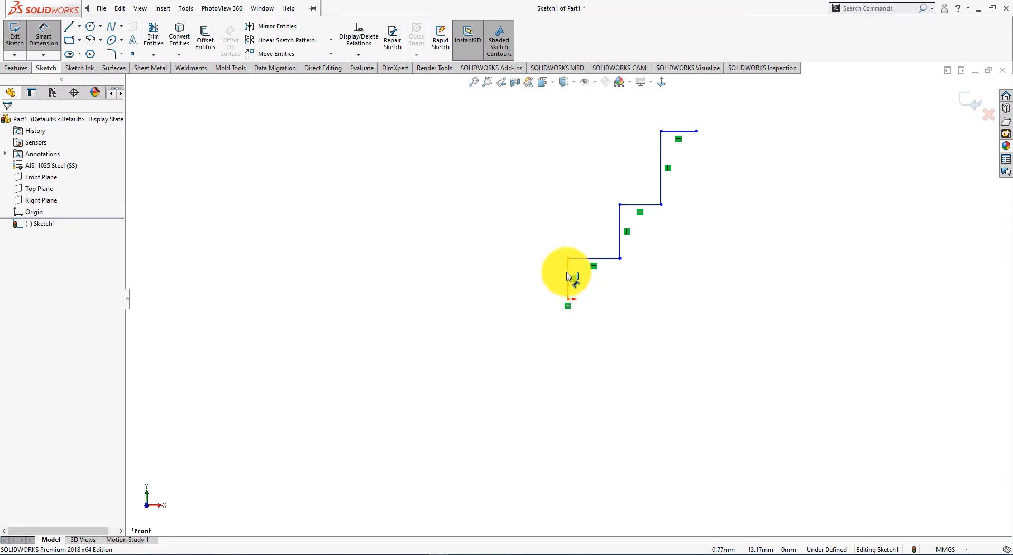
click(567, 272)
click(519, 288)
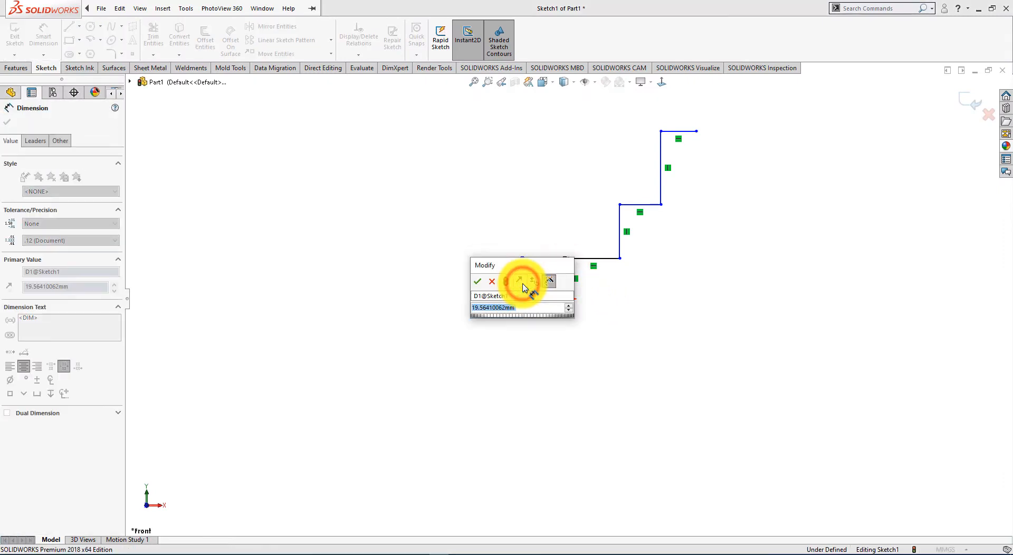
text(30)
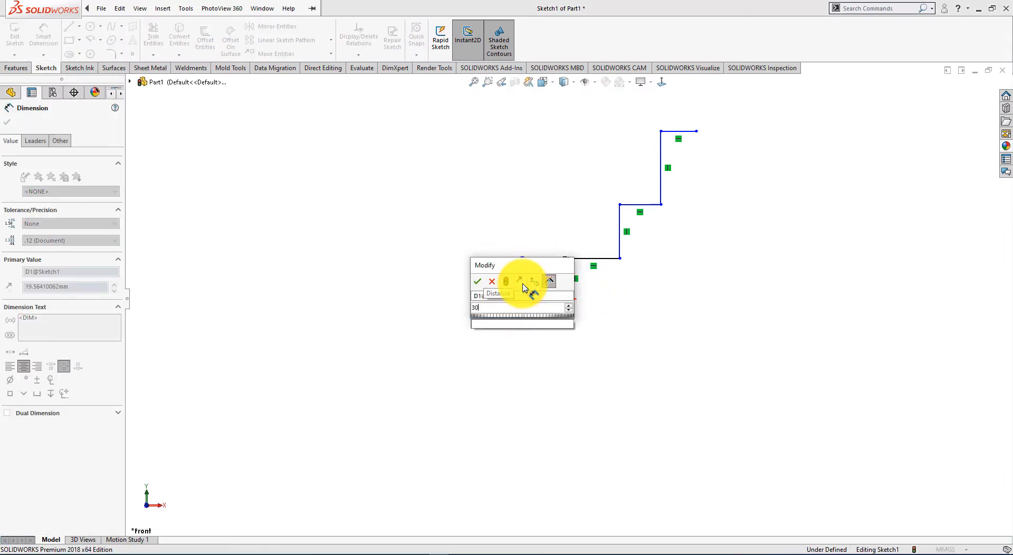
key(Return)
Dimension the middle vertical line of the staircase profile to 45 mm, following the exercise drawing.
key(alt+Tab)
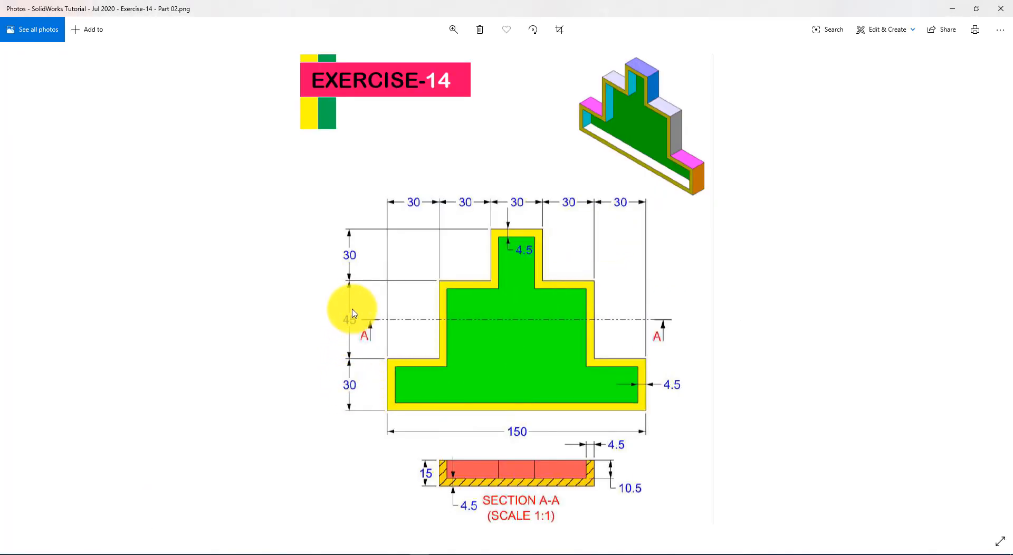
key(alt+Tab)
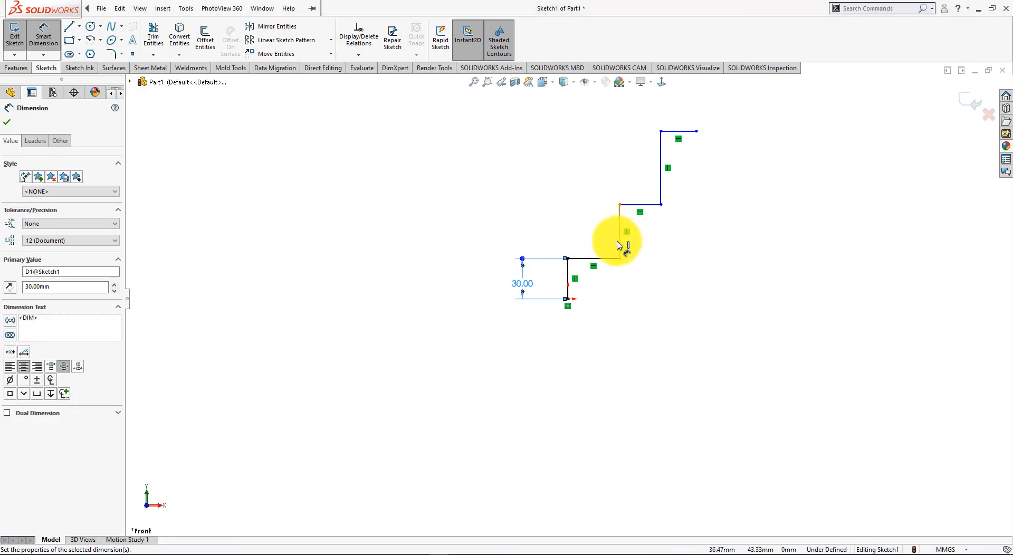
click(618, 236)
click(523, 231)
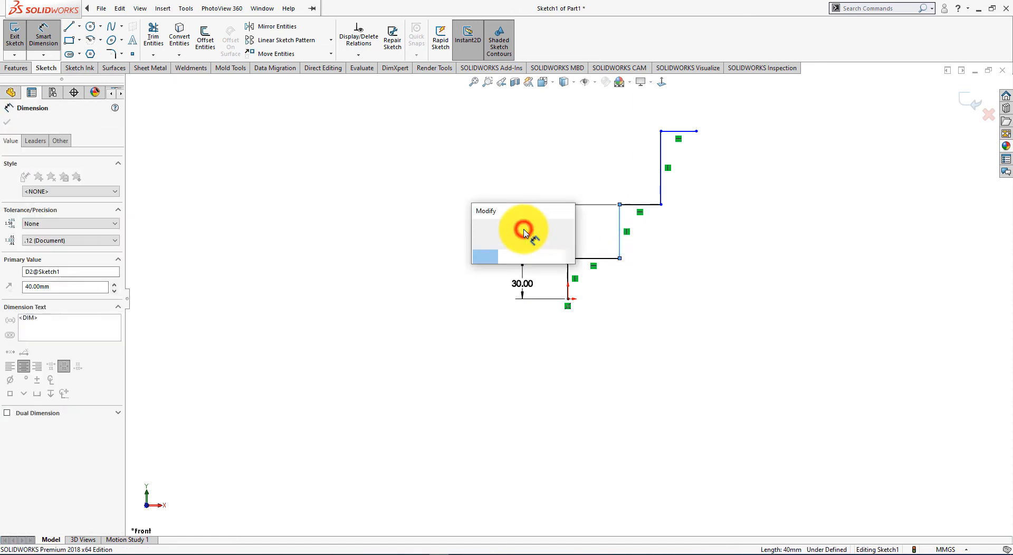
text(45)
key(Return)
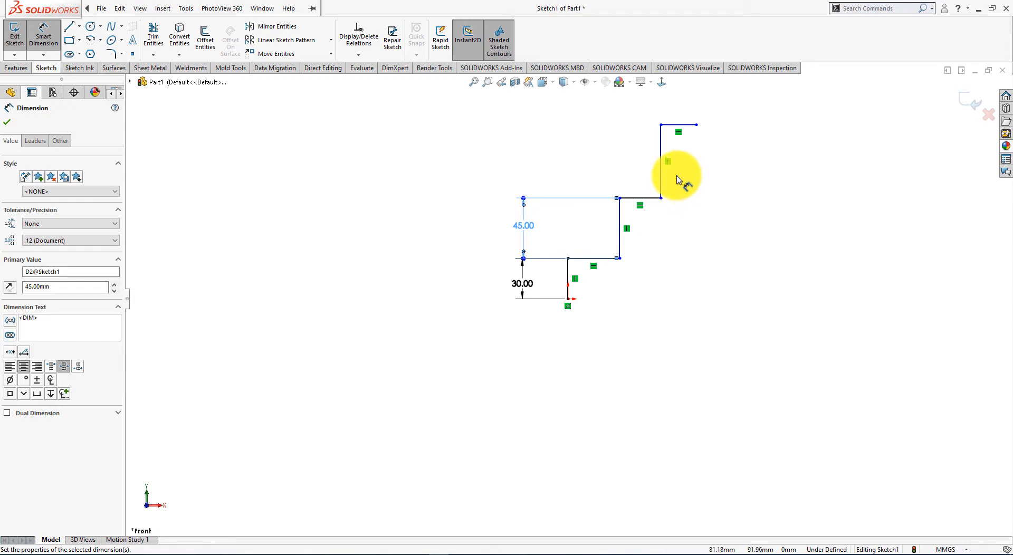
Dimension the uppermost vertical line of the staircase profile to 30 mm.
click(660, 181)
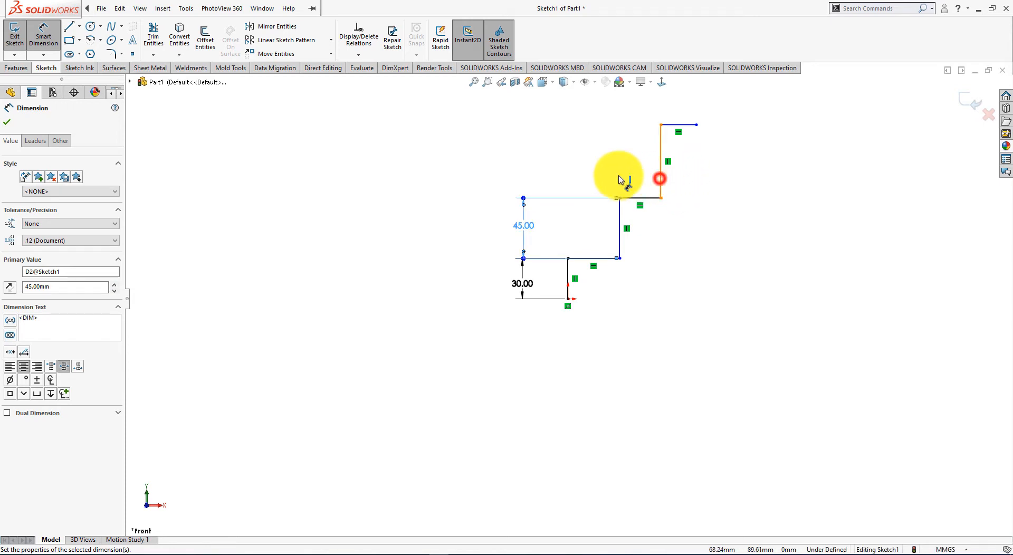
click(529, 163)
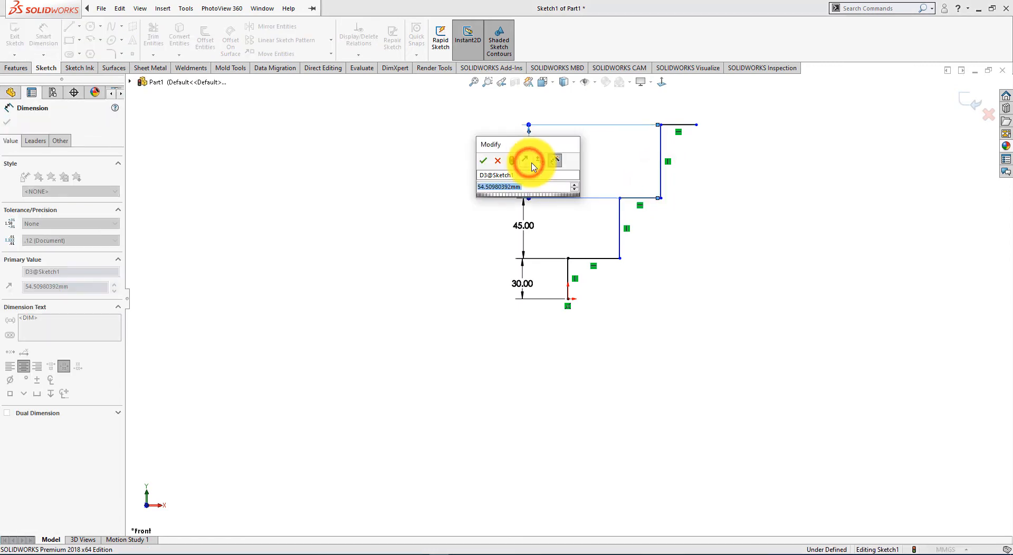
key(alt+Tab)
key(alt+Tab)
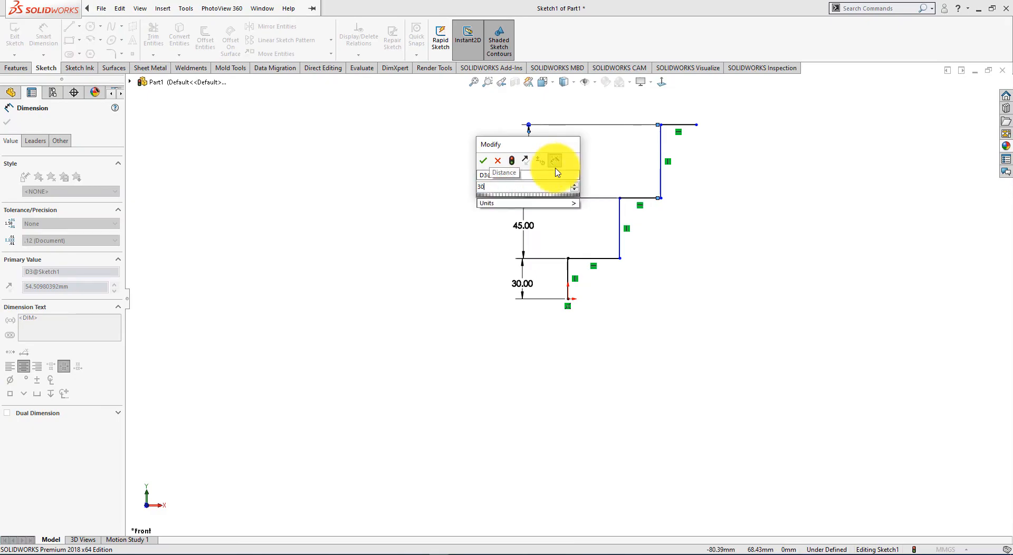
text(30)
key(Return)
Dimension the lowest horizontal line of the staircase profile to 30 mm, following the exercise drawing.
key(alt+Tab)
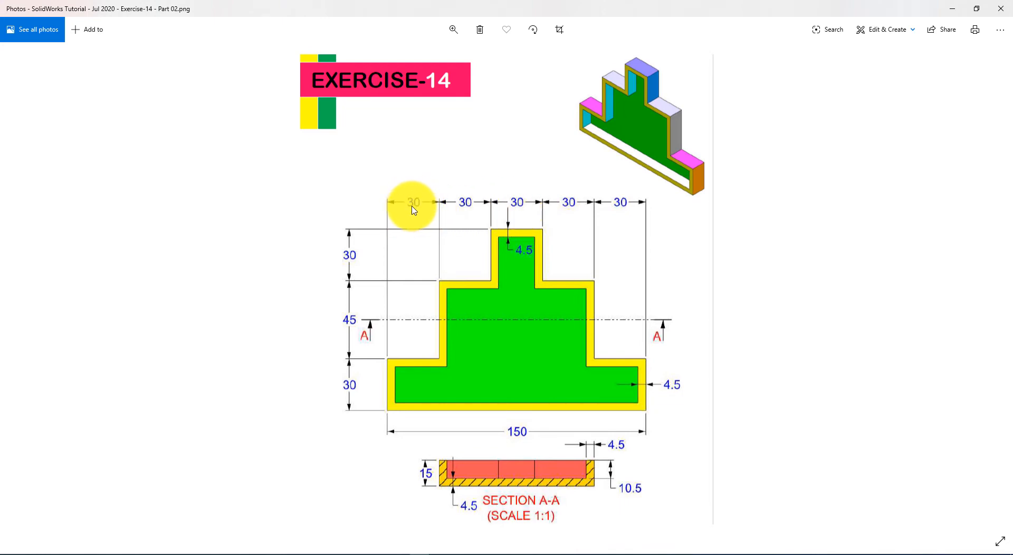
key(alt+Tab)
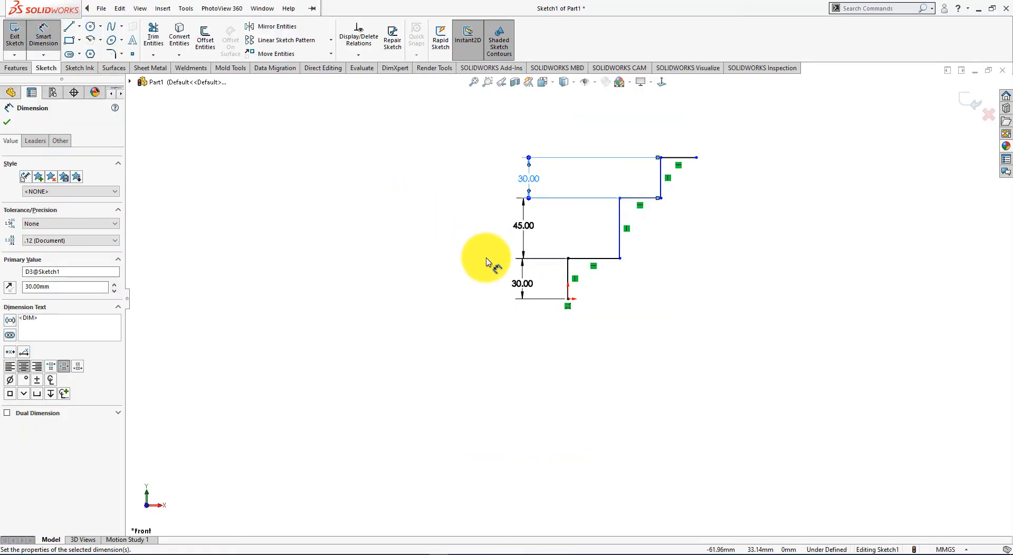
click(586, 258)
click(597, 258)
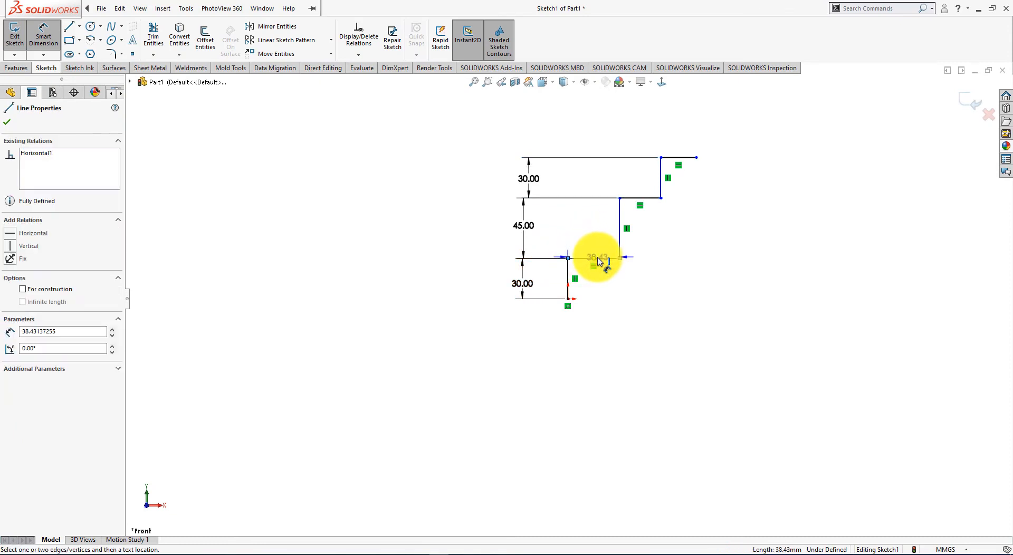
click(591, 119)
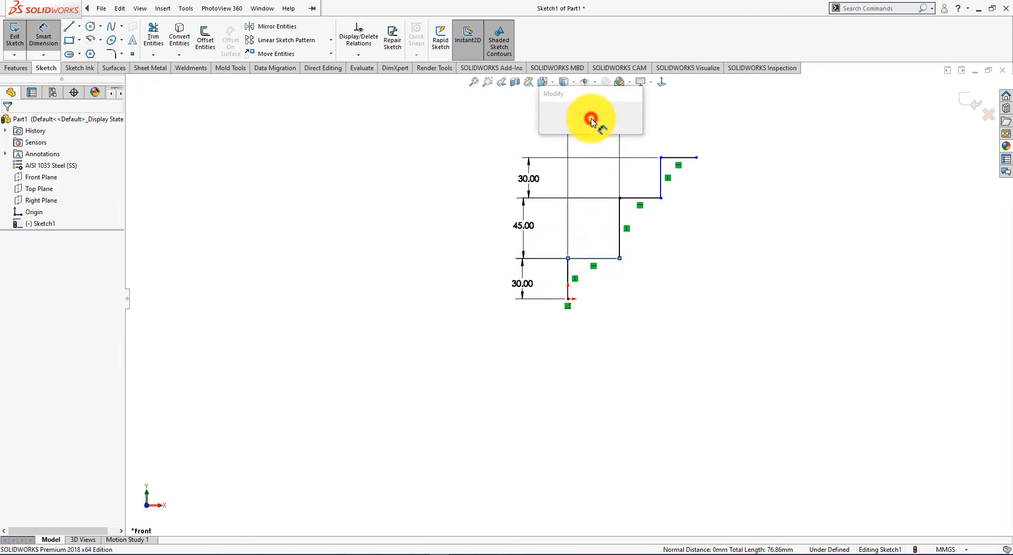
text(30)
key(Return)
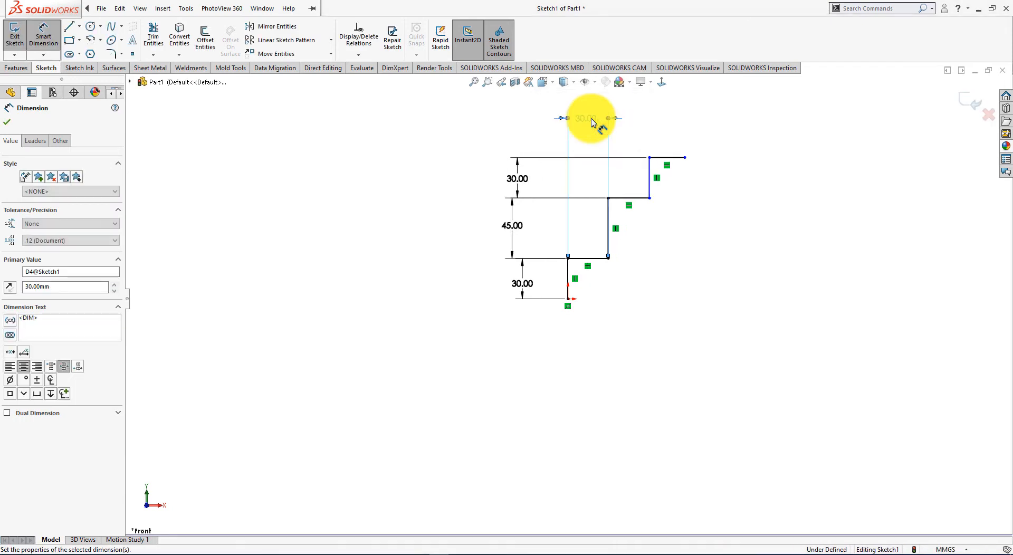
Dimension the middle horizontal line of the staircase profile to 30 mm, following the exercise drawing.
click(639, 196)
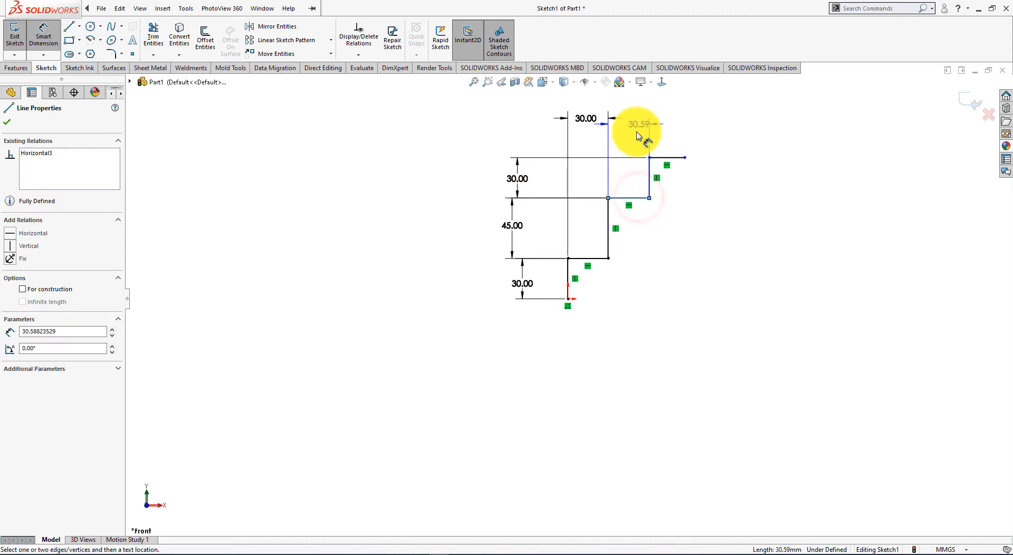
click(631, 136)
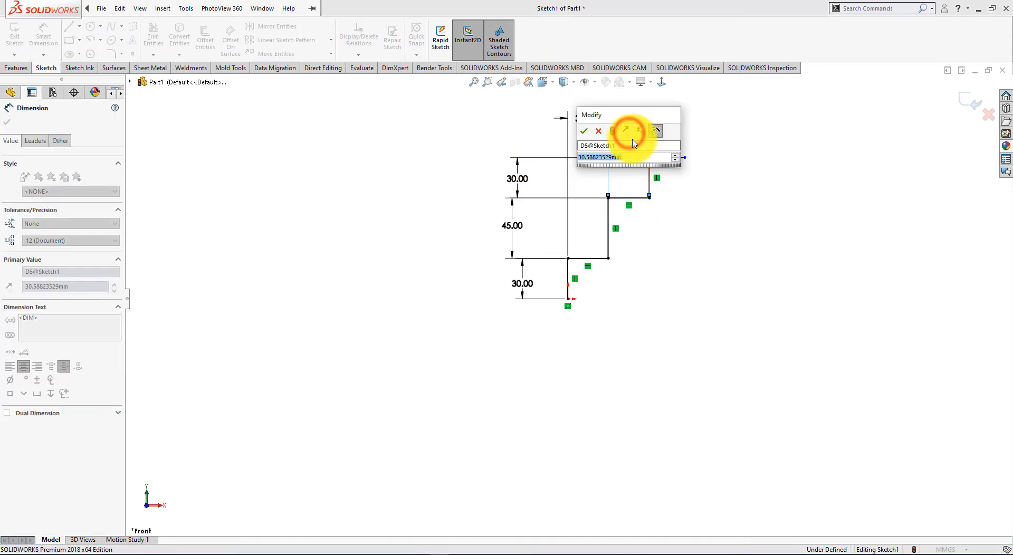
key(alt+Tab)
key(alt+Tab)
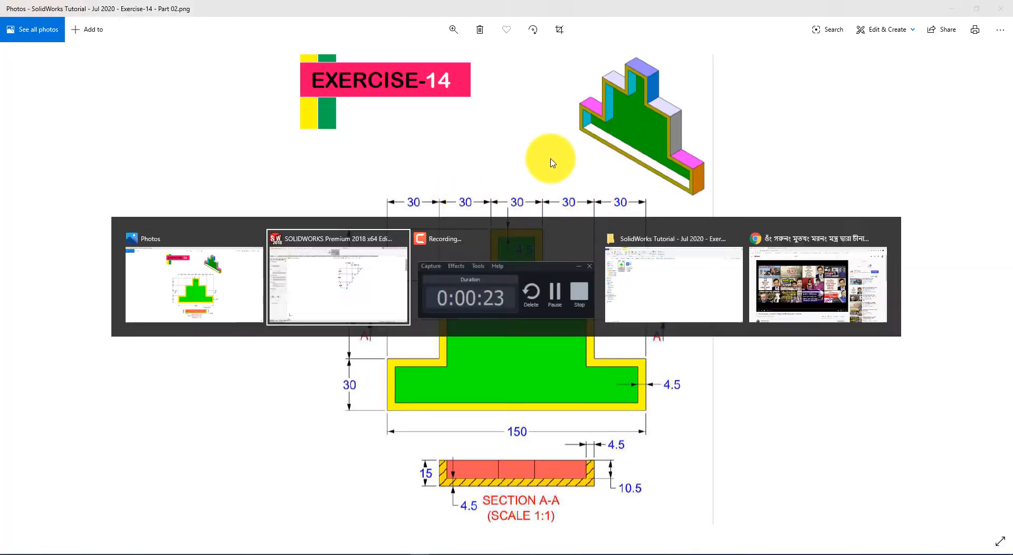
text(3)
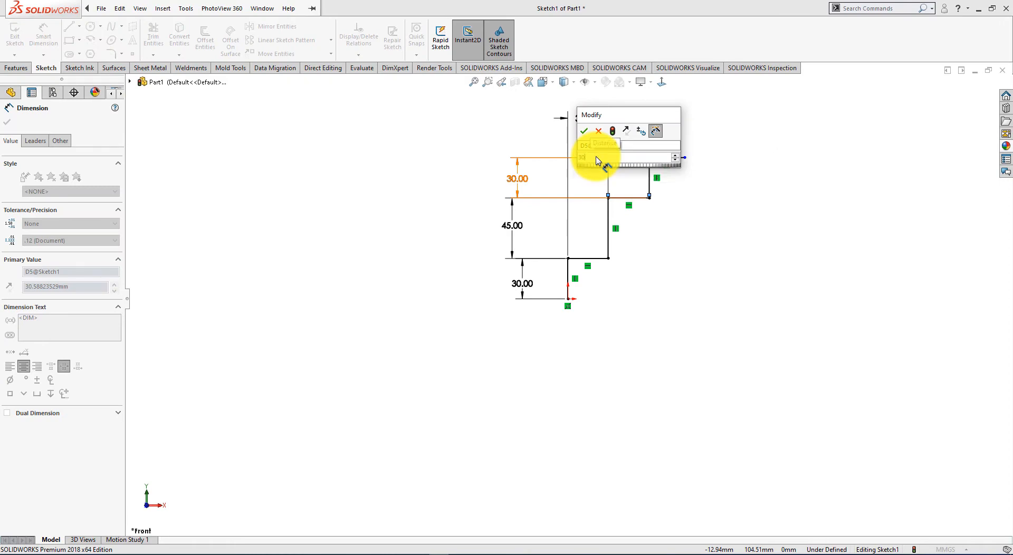
text(0)
key(Return)
Dimension the uppermost horizontal line to 30/2 mm, half the drawing's top width, and finish dimensioning.
key(alt+Tab)
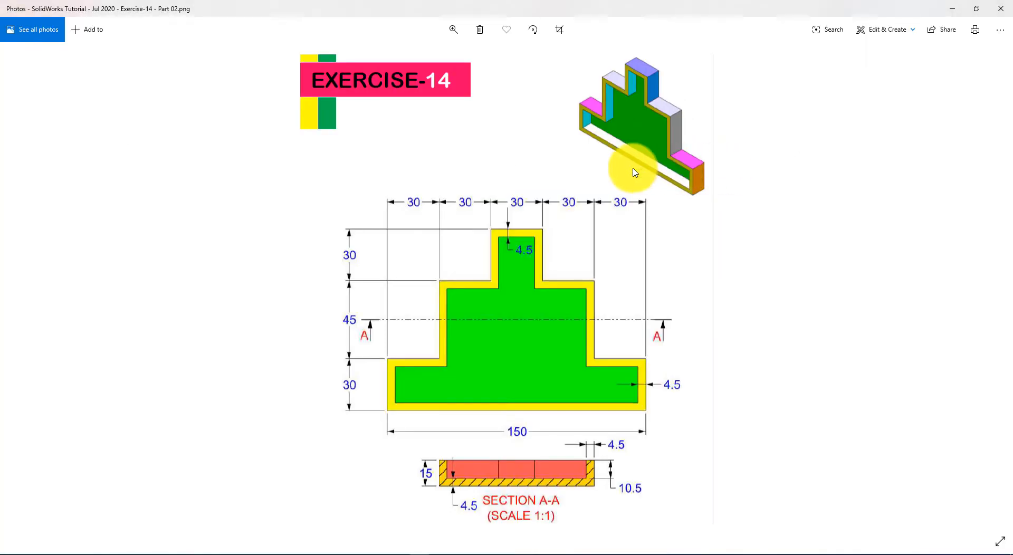
key(alt+Tab)
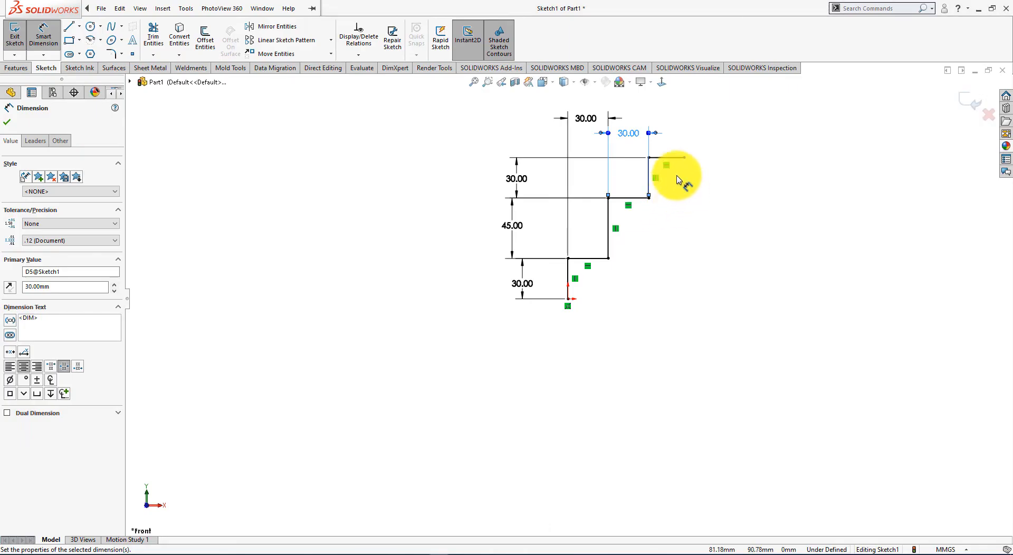
click(674, 158)
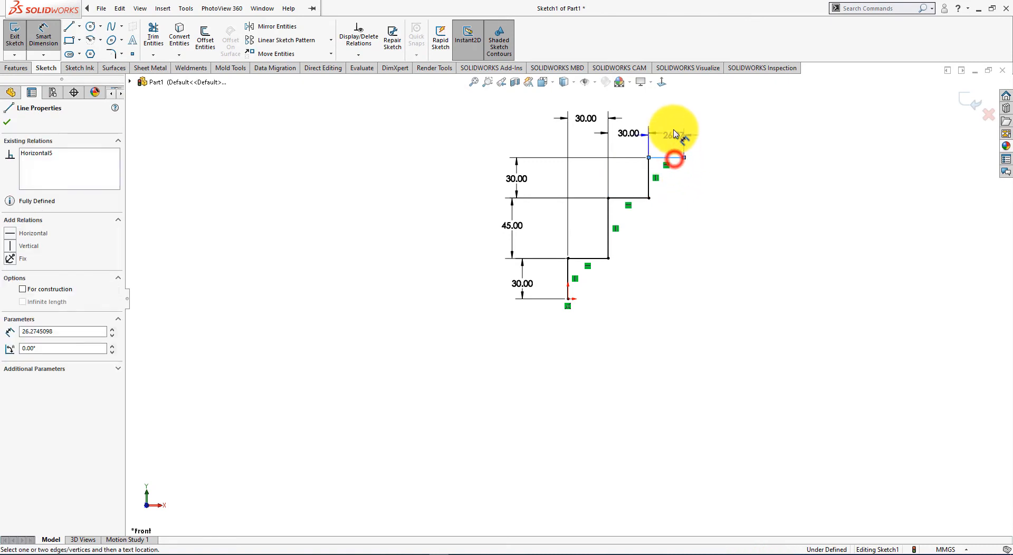
click(670, 124)
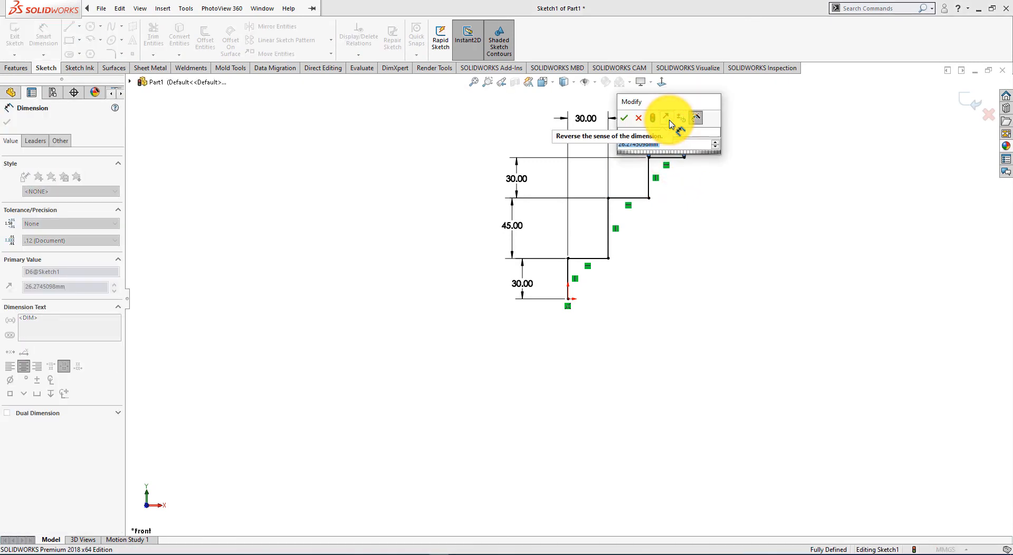
text(30/2)
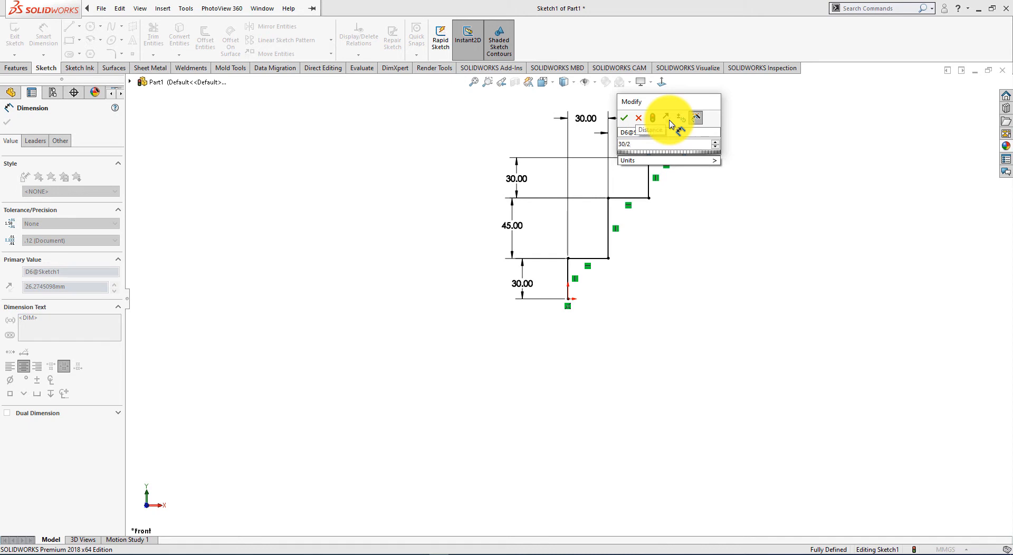
key(Return)
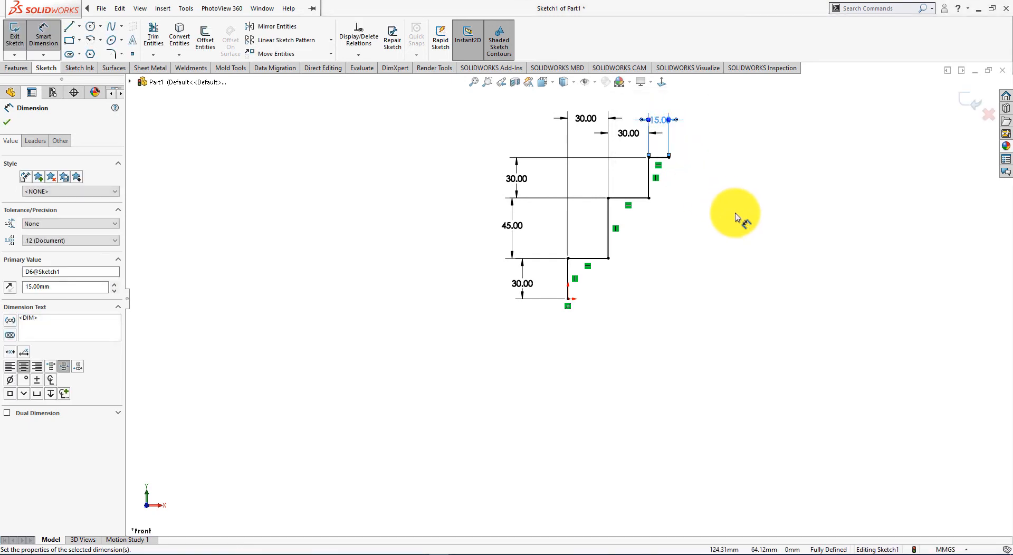
click(7, 123)
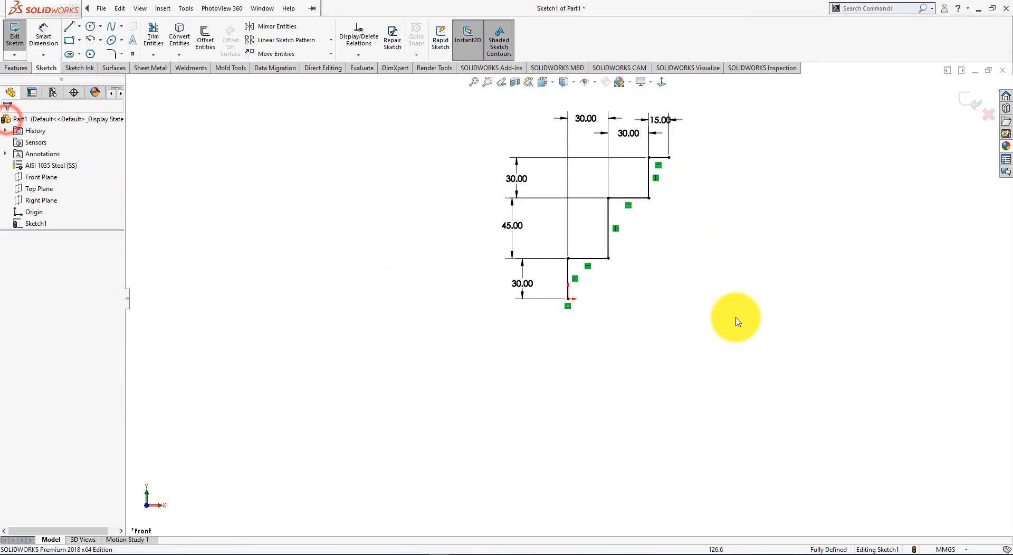
Sketch a vertical centerline about 120 mm long, about 21 mm beyond the free end of the profile's uppermost line.
scroll(746, 231, up, 2)
scroll(724, 228, down, 2)
scroll(660, 232, down, 1)
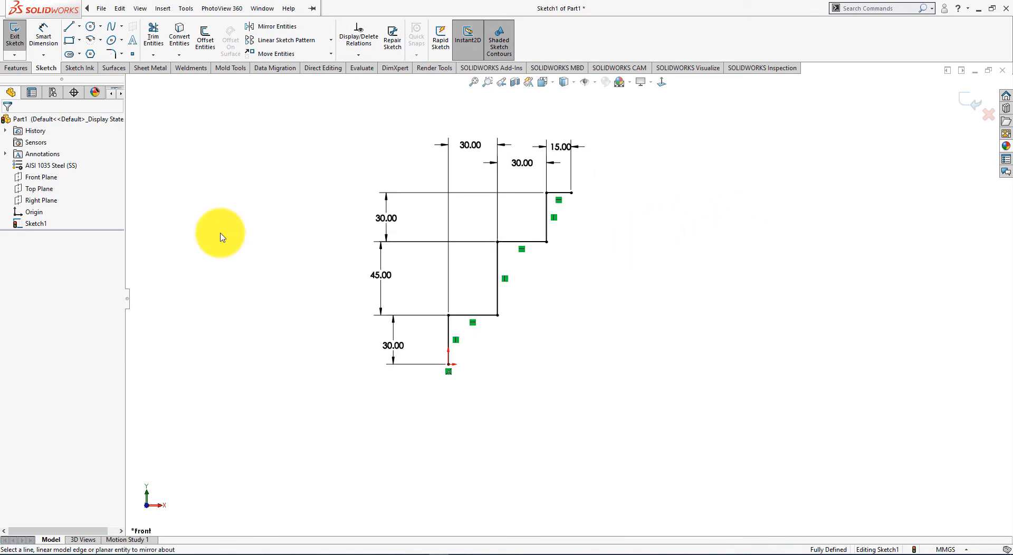
click(80, 27)
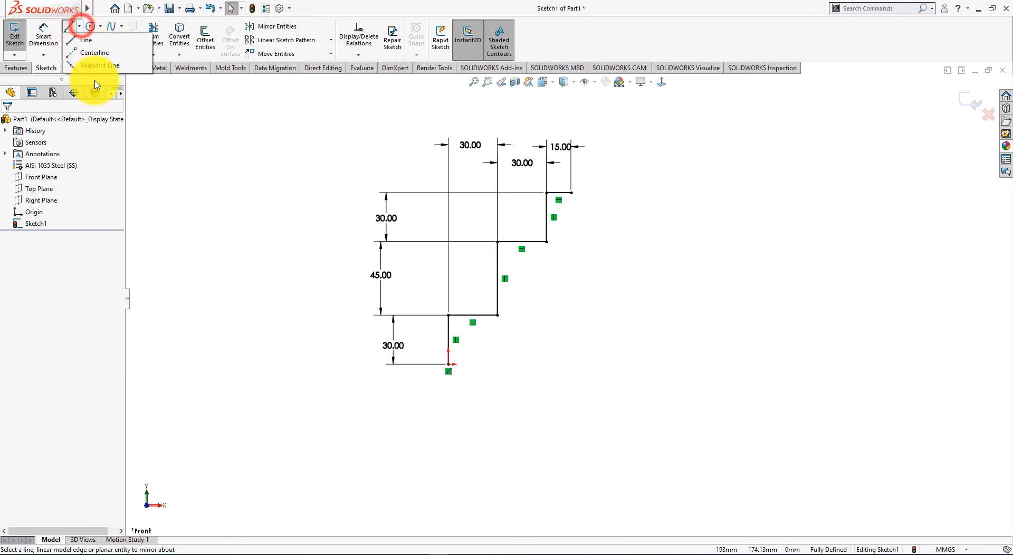
click(93, 45)
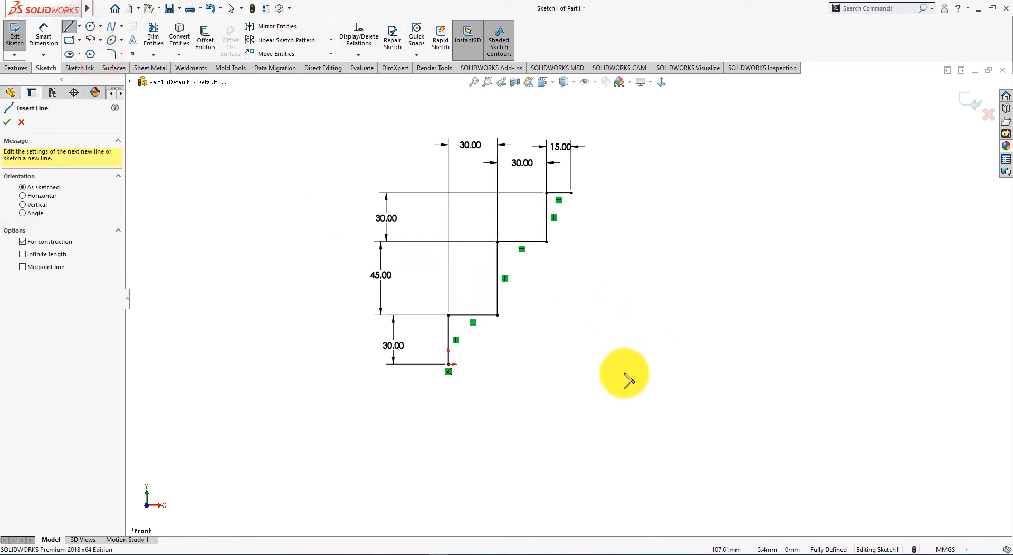
click(605, 384)
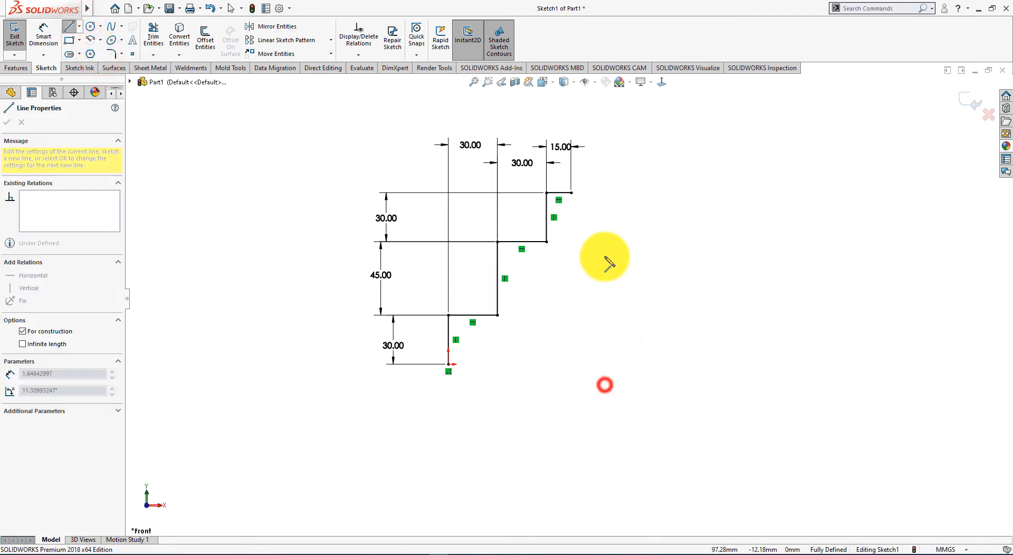
click(605, 189)
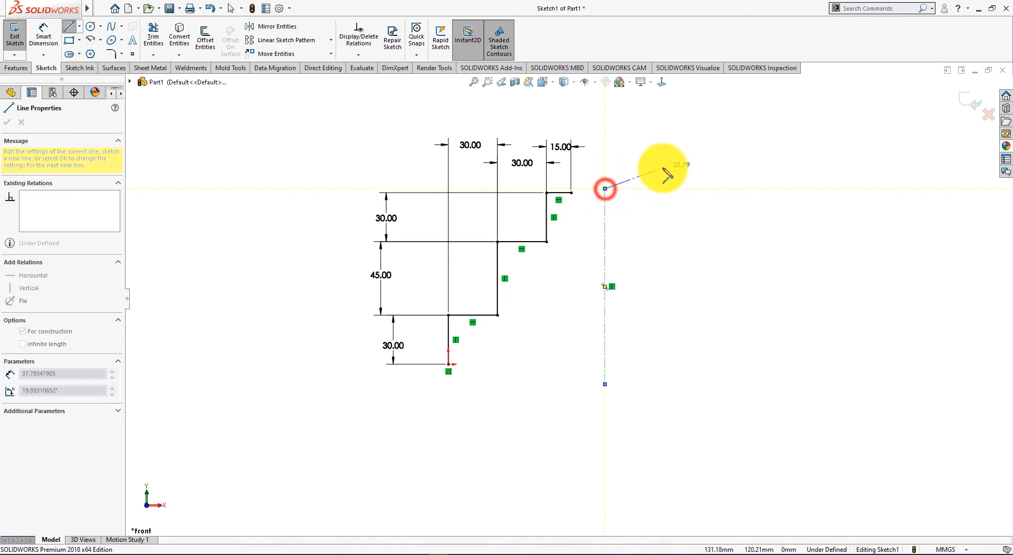
right_click(683, 168)
click(696, 170)
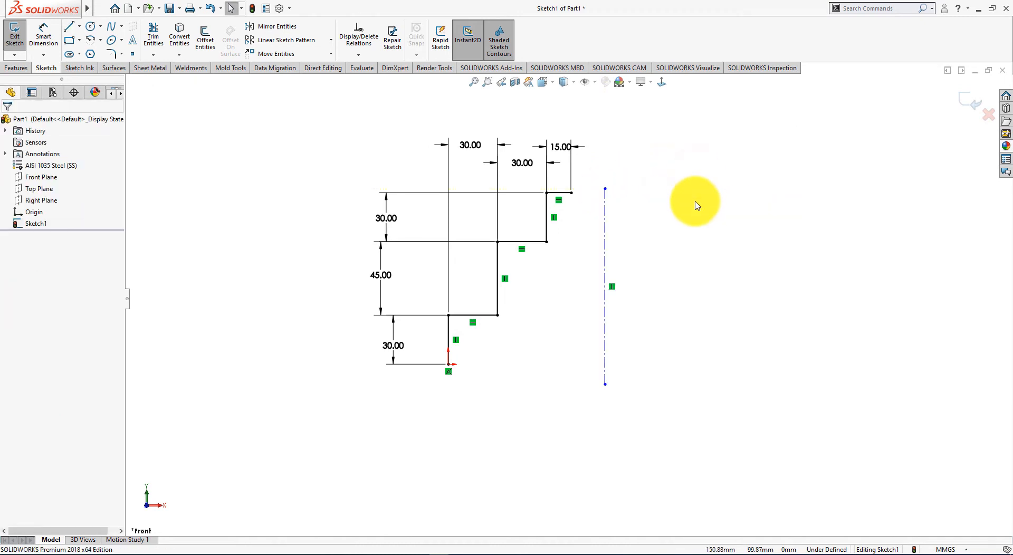
Add a vertical relation between the free end of the uppermost horizontal line and the centerline's upper endpoint.
key(alt+Tab)
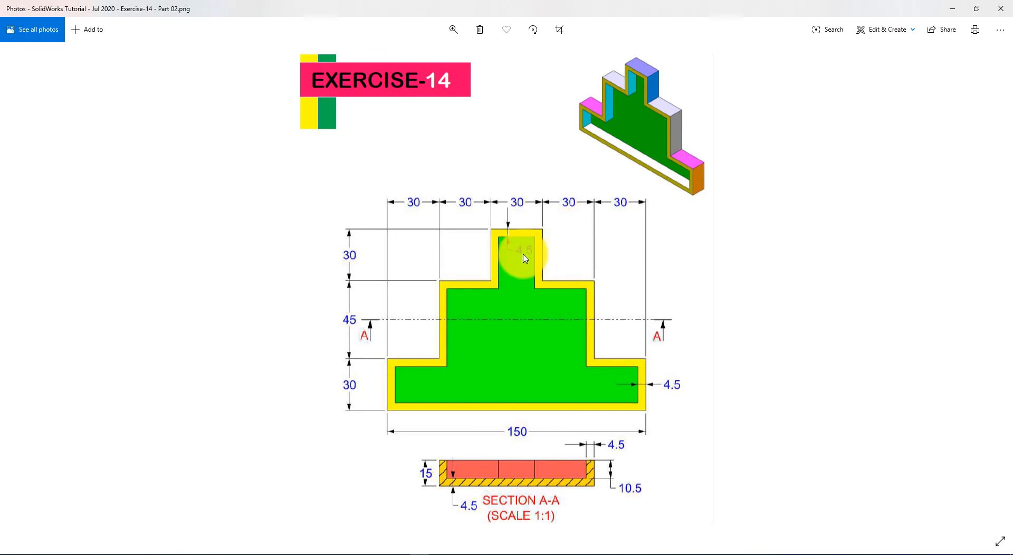
key(alt+Tab)
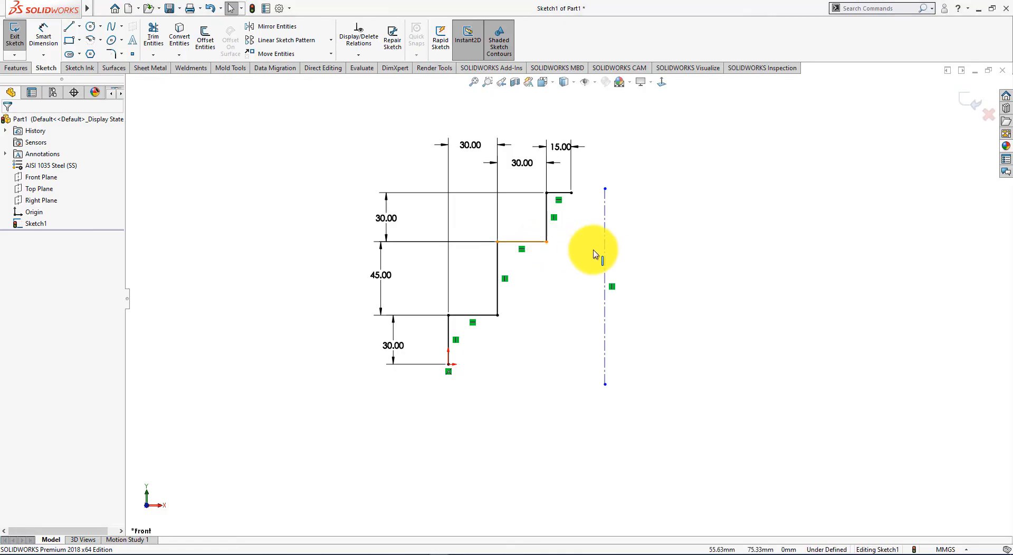
click(572, 194)
ctrl+click(604, 189)
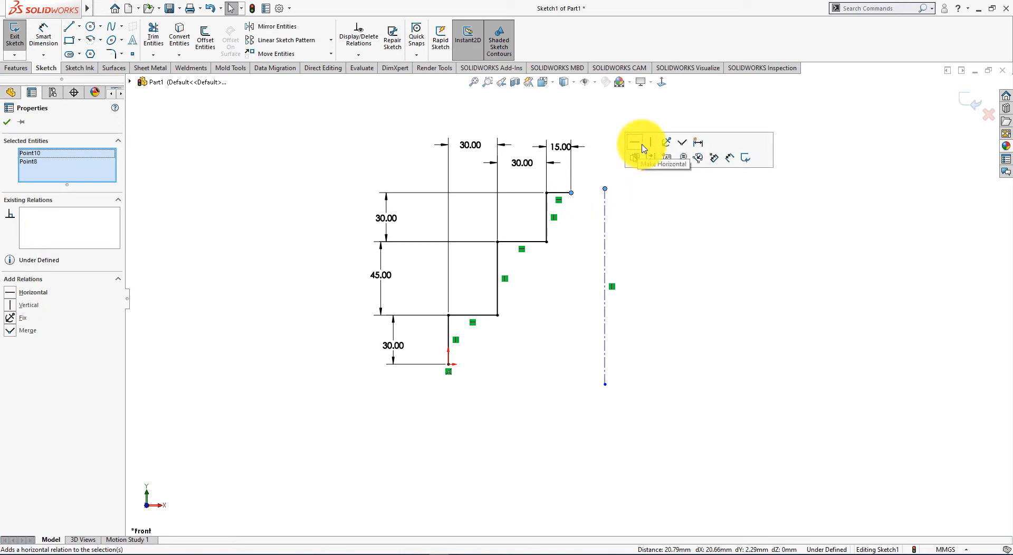
click(653, 144)
click(652, 299)
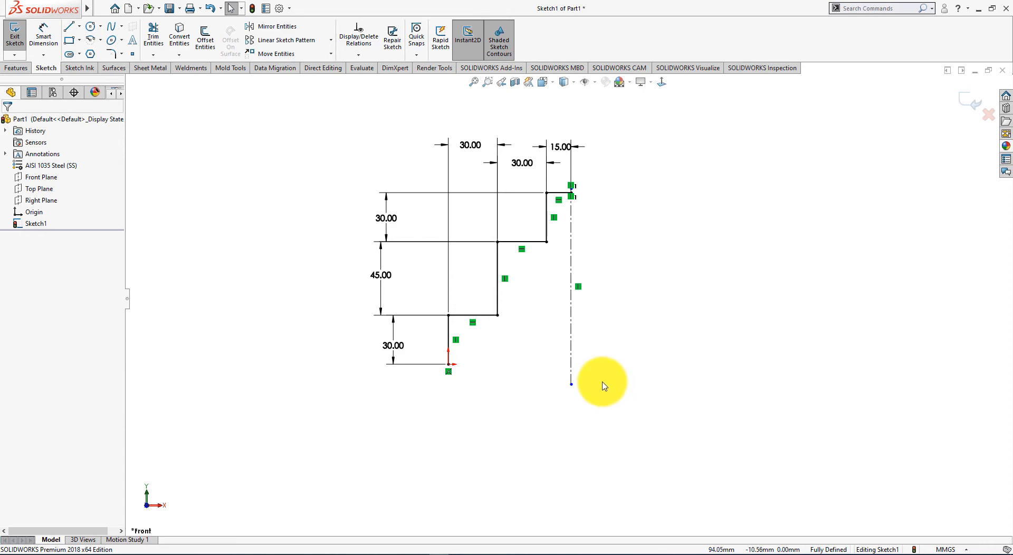
Dimension the vertical centerline's length to 30+45+30 mm, the sum of the step heights in the exercise drawing.
key(alt+Tab)
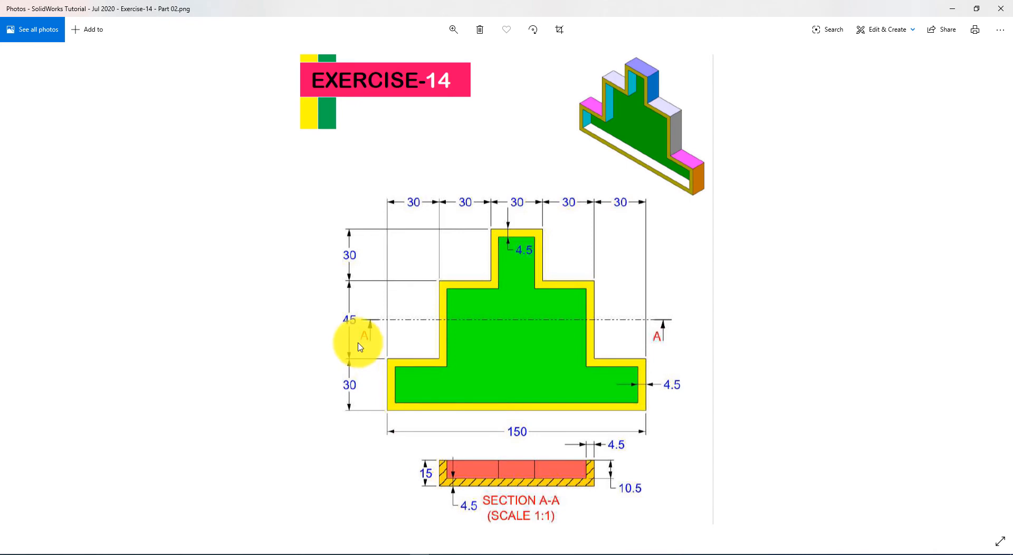
key(alt+Tab)
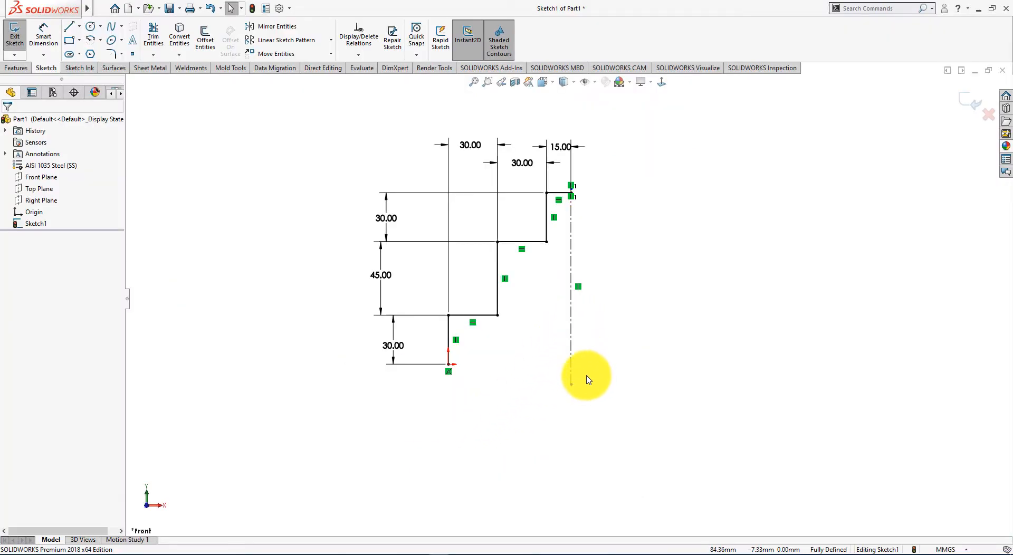
key(alt+Tab)
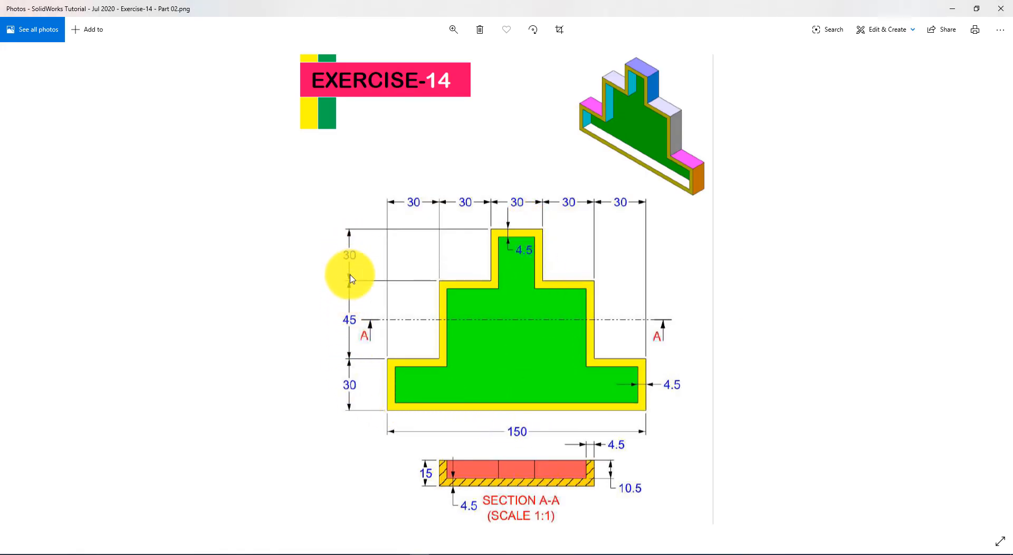
key(alt+Tab)
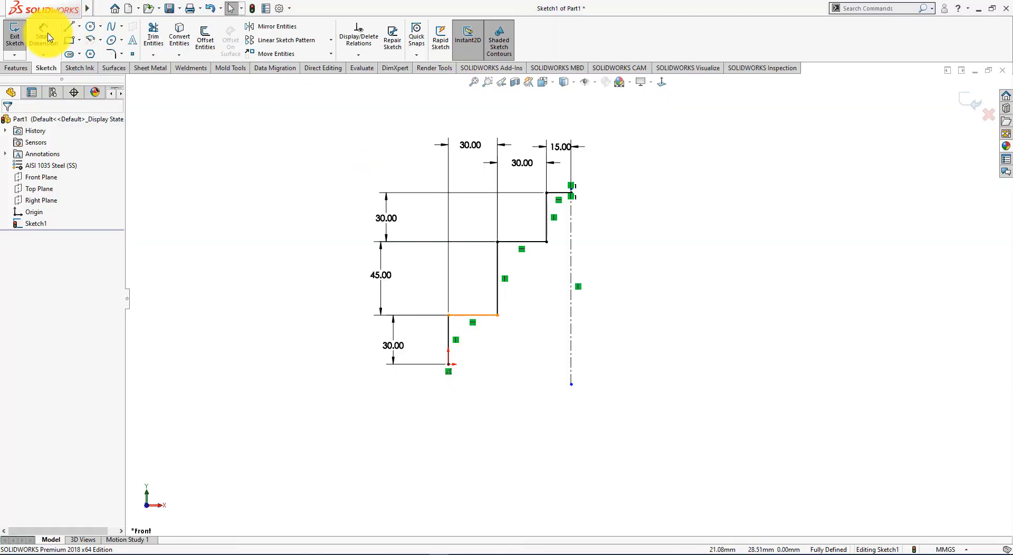
click(42, 29)
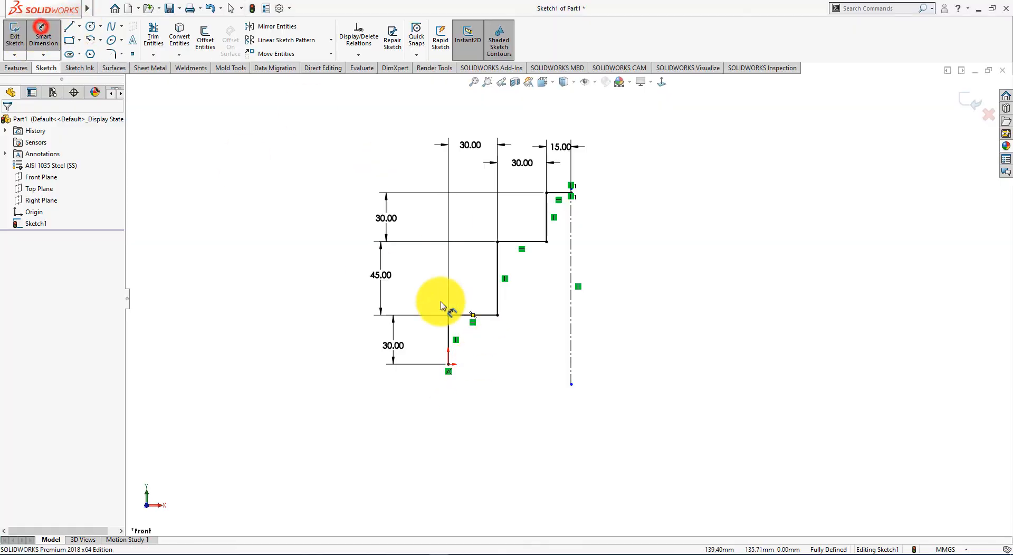
click(571, 352)
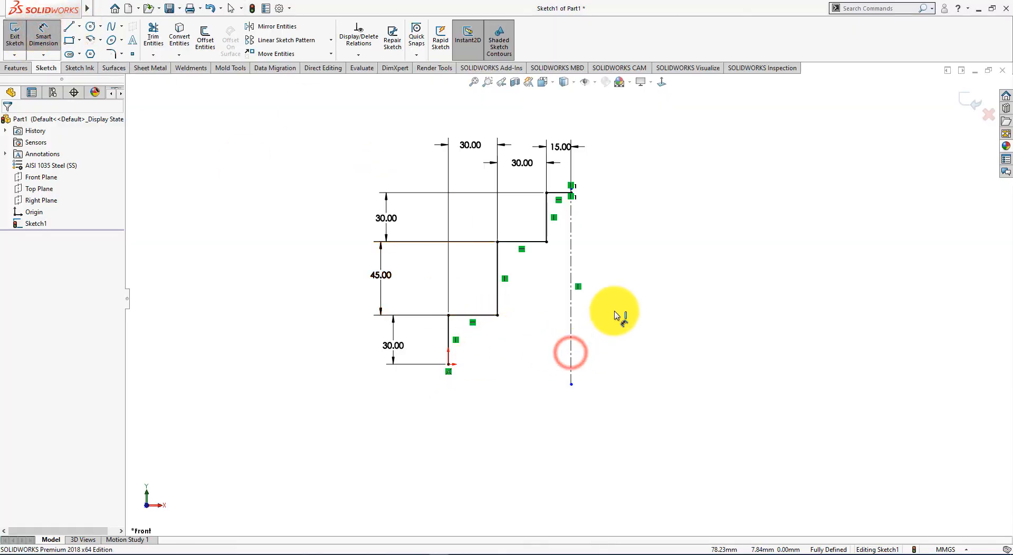
click(601, 300)
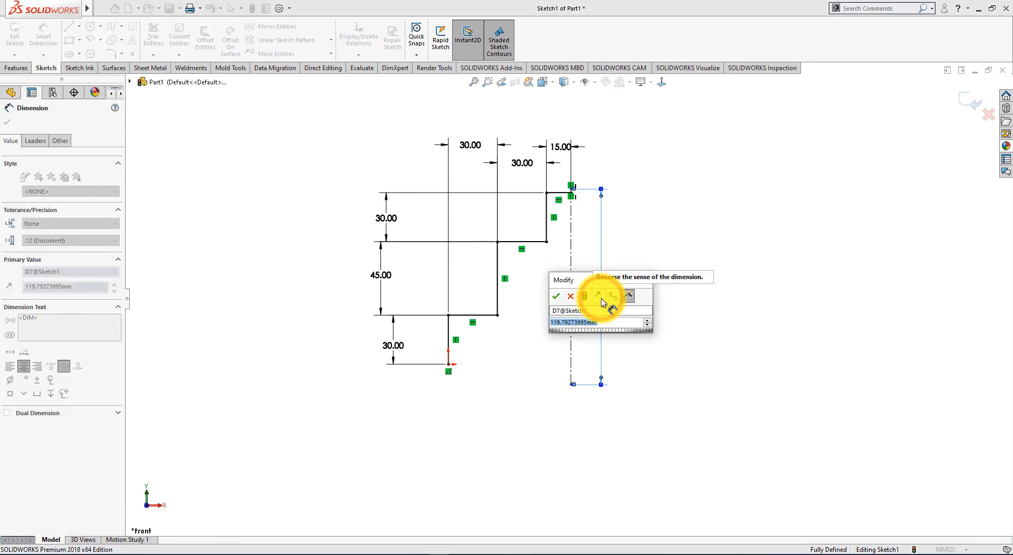
text(30+)
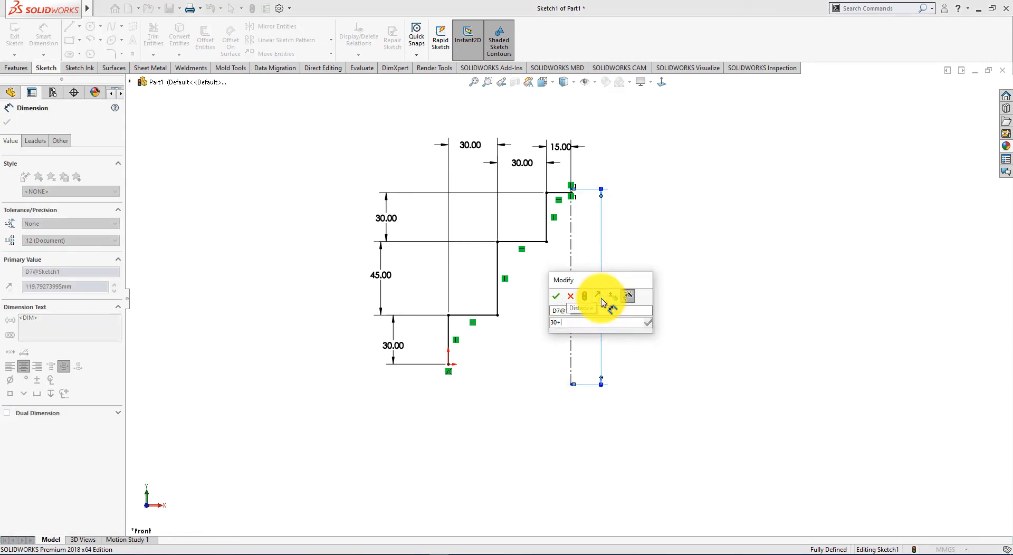
text(45+30)
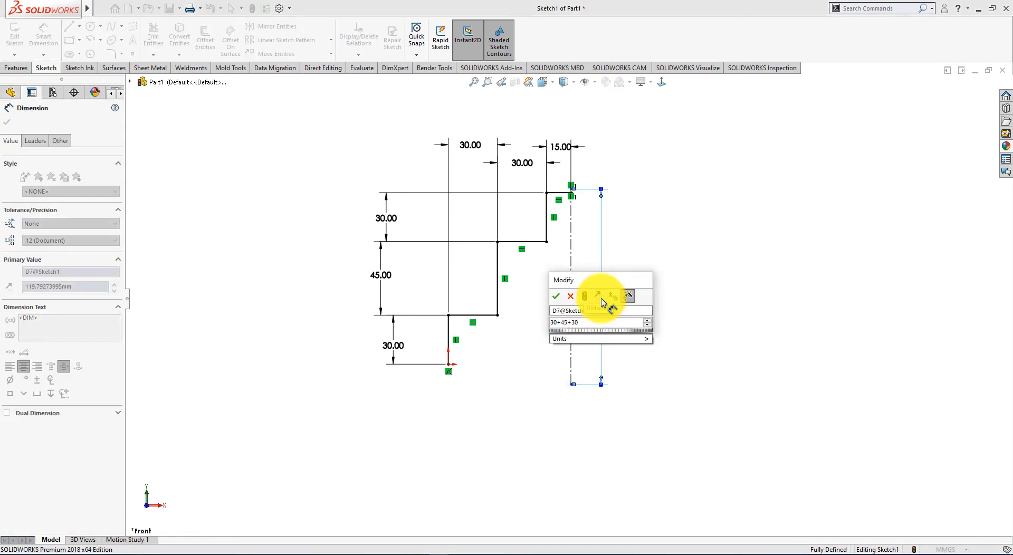
key(Return)
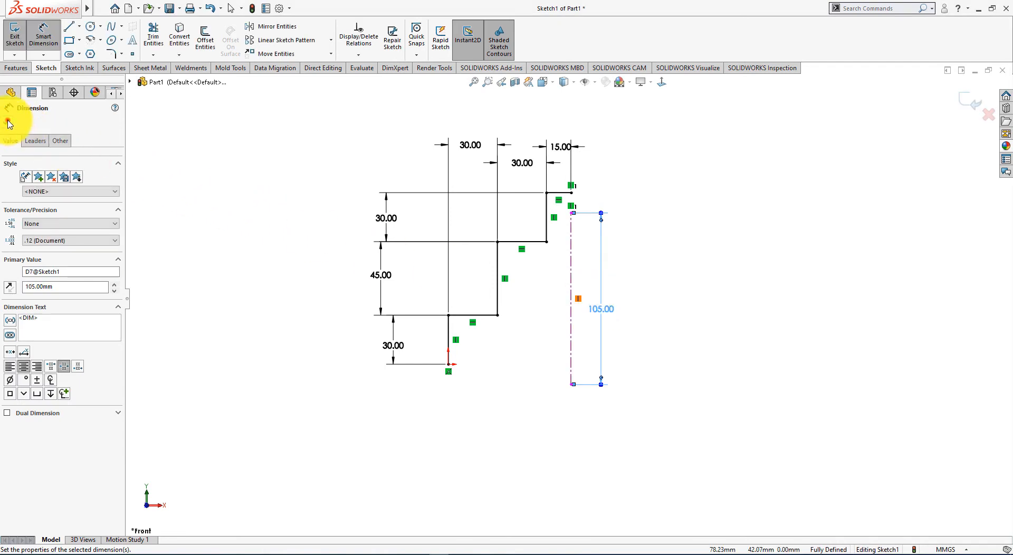
click(8, 122)
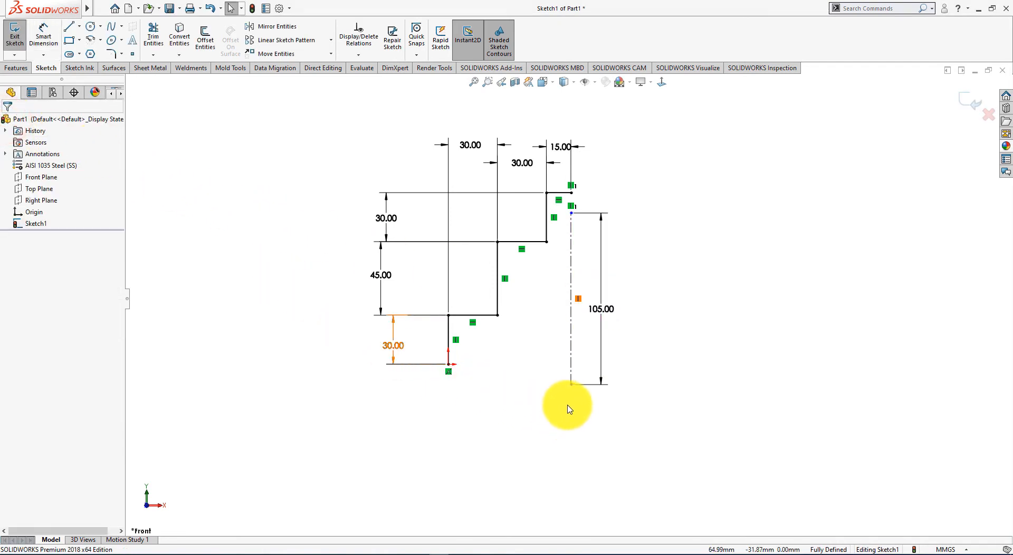
Merge the centerline's upper endpoint with the free end of the profile's uppermost horizontal line.
scroll(578, 396, up, 1)
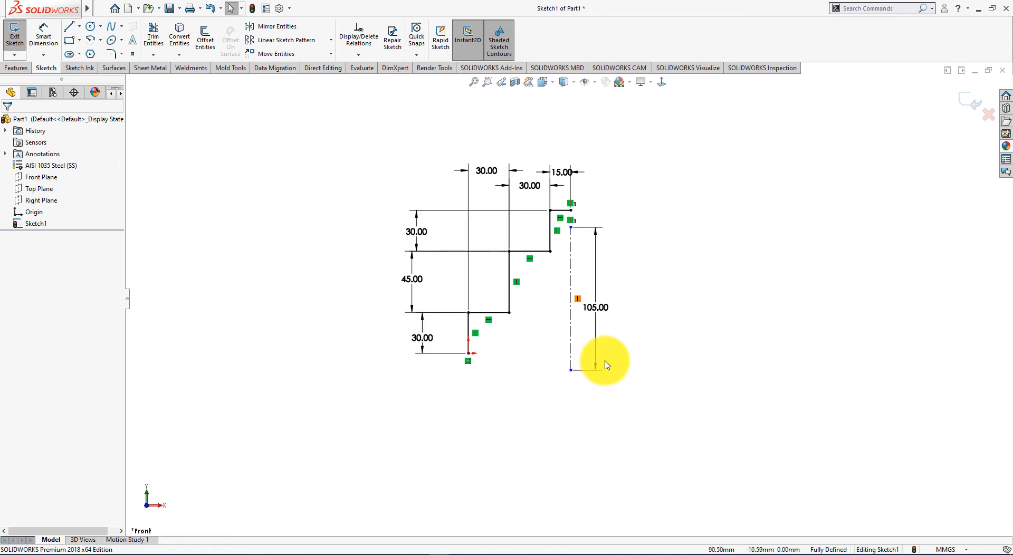
scroll(607, 376, up, 1)
scroll(609, 371, down, 2)
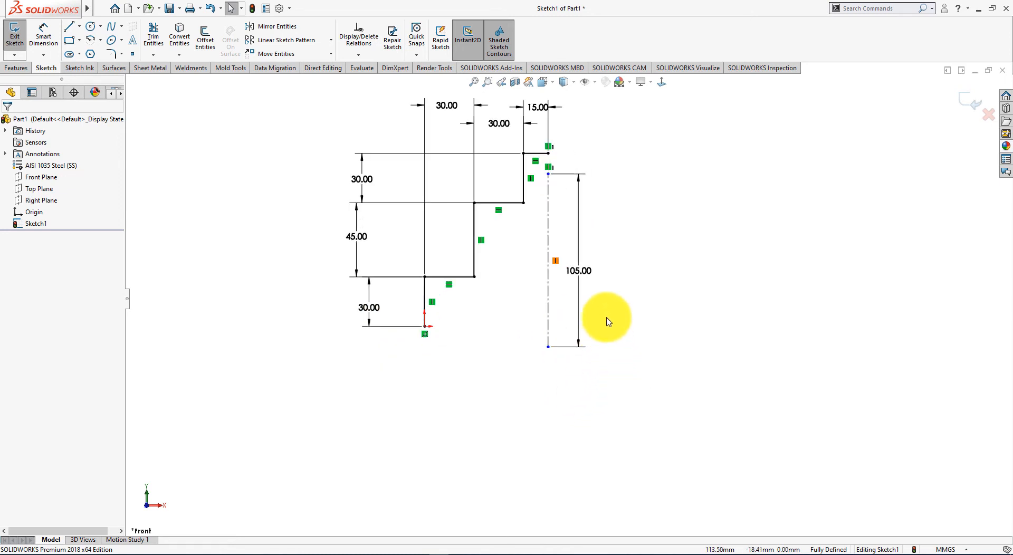
click(549, 174)
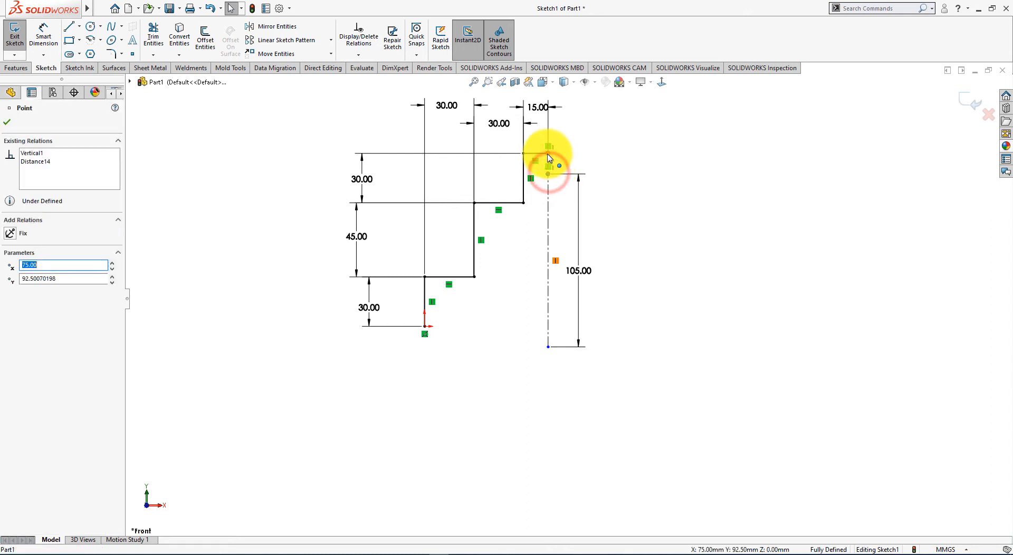
ctrl+click(548, 153)
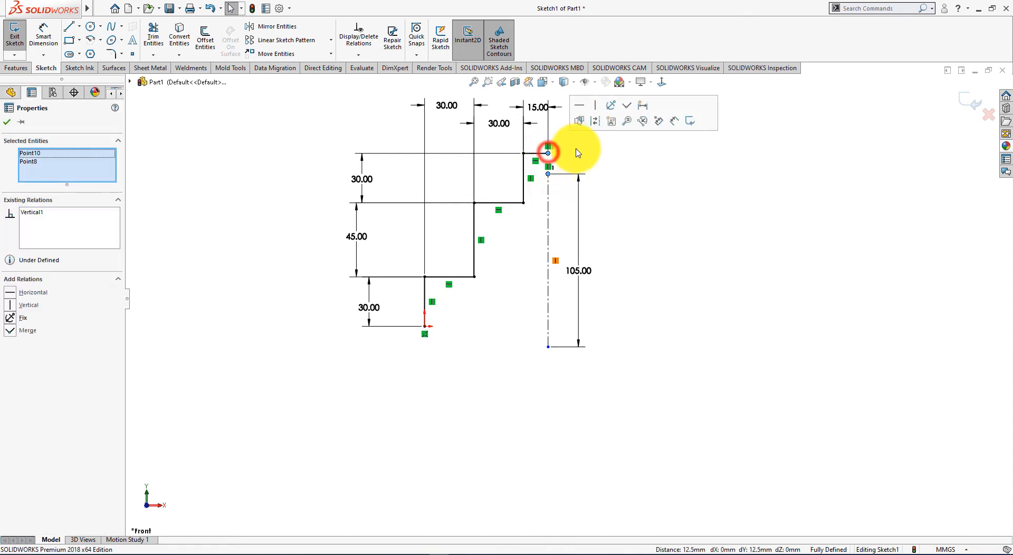
click(627, 110)
click(694, 248)
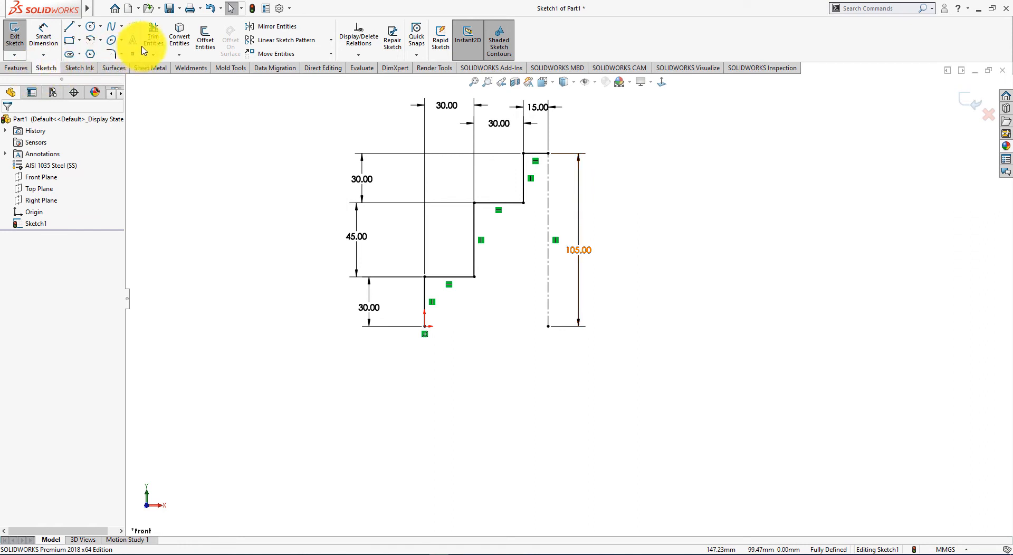
Mirror all six lines of the staircase profile about the vertical centerline, keeping the originals.
click(258, 27)
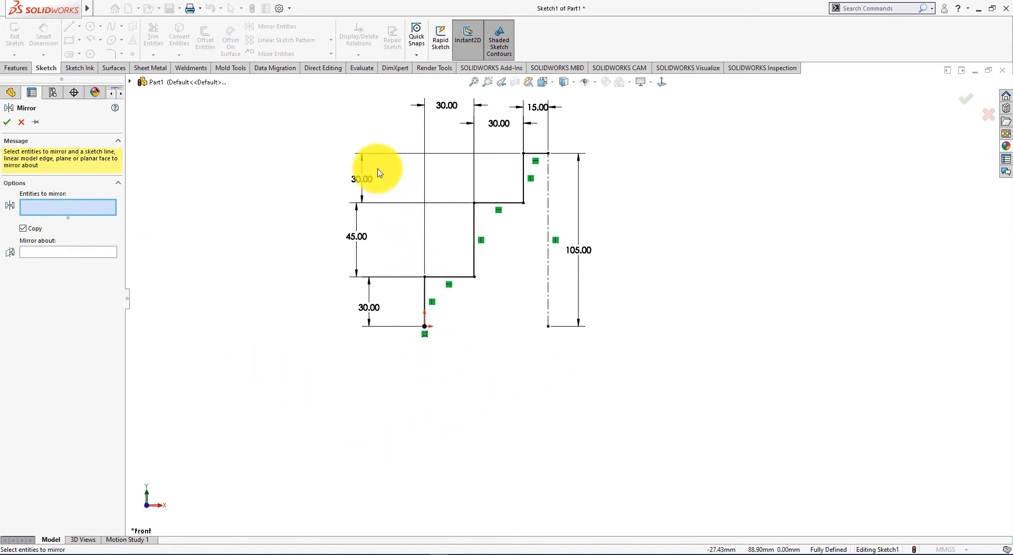
mouse_move(387, 130)
mouse_down()
mouse_move(482, 329)
mouse_move(534, 346)
mouse_up()
click(532, 153)
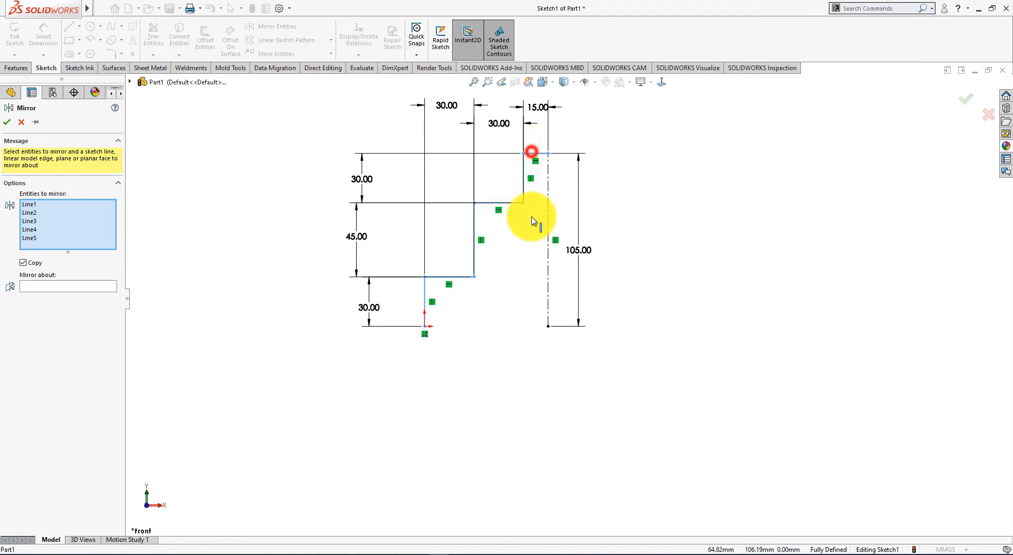
click(77, 299)
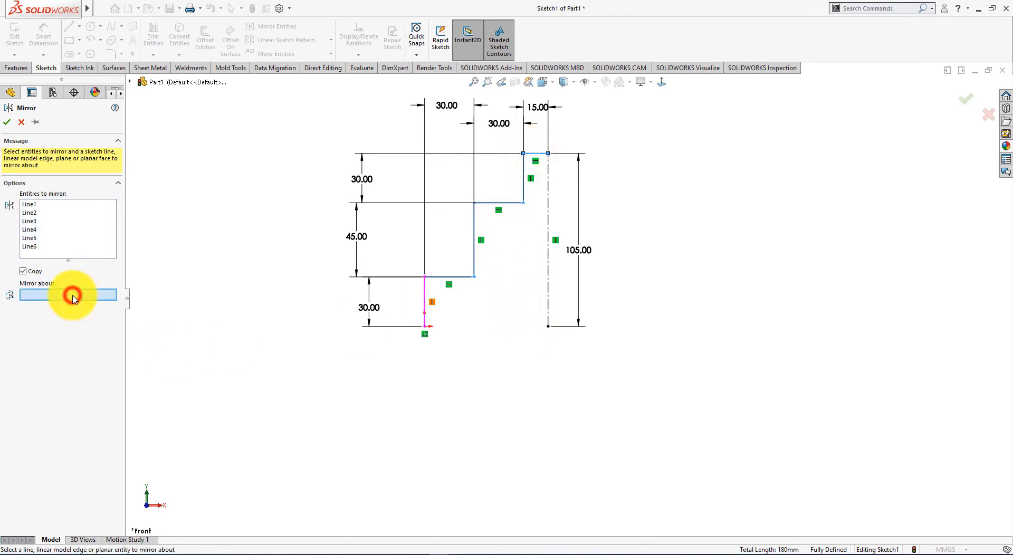
click(549, 314)
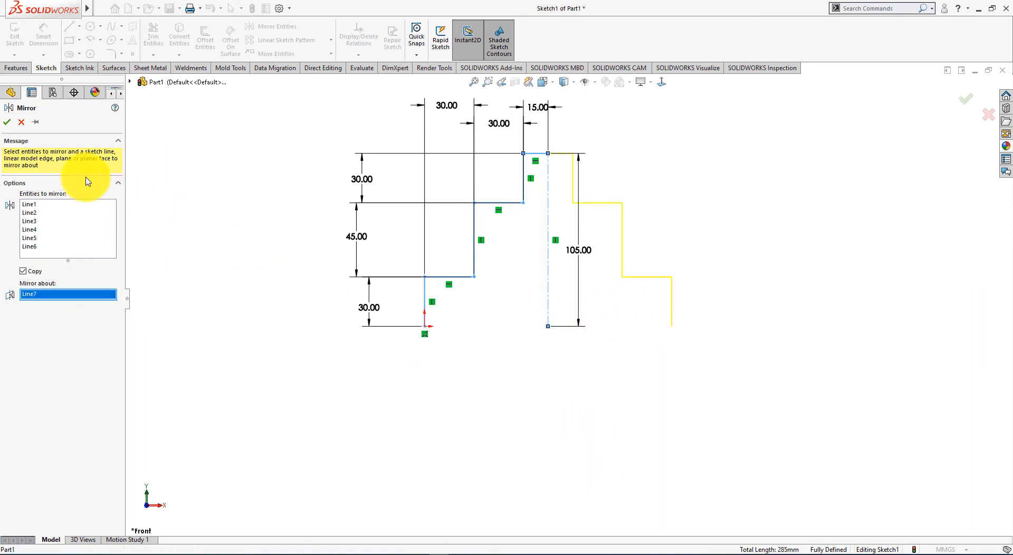
click(8, 123)
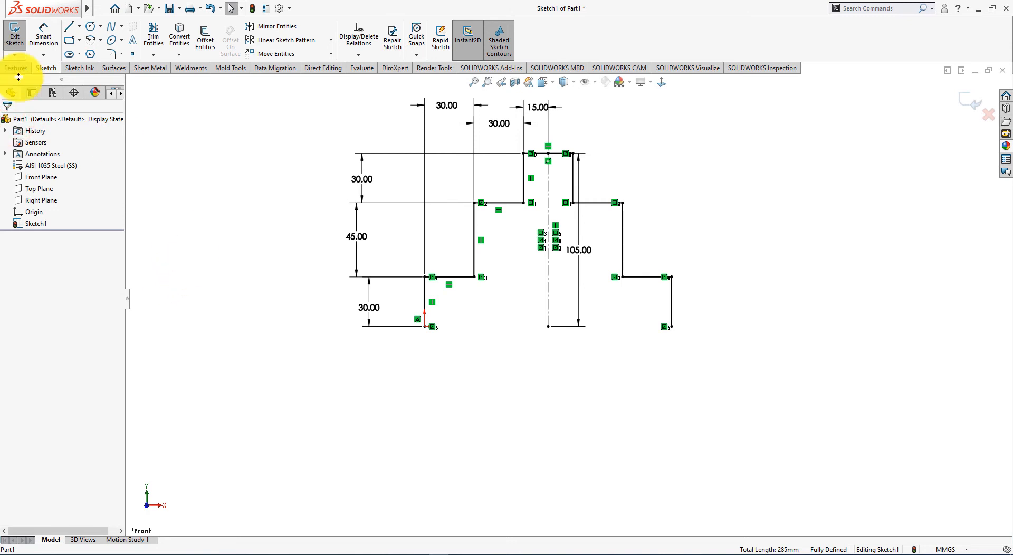
Close the profile with a horizontal line from the origin to the lower end of the mirrored outer vertical line.
click(67, 28)
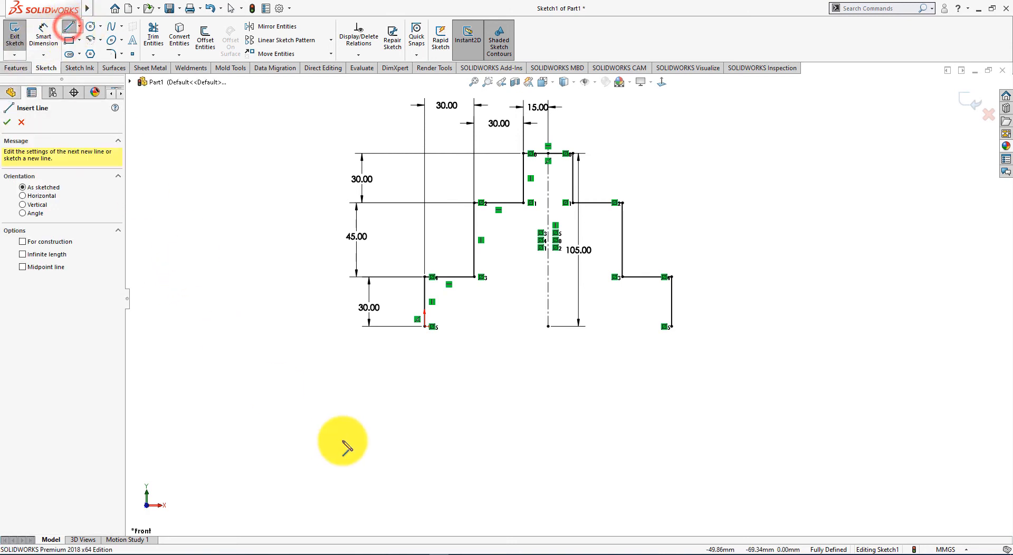
click(426, 326)
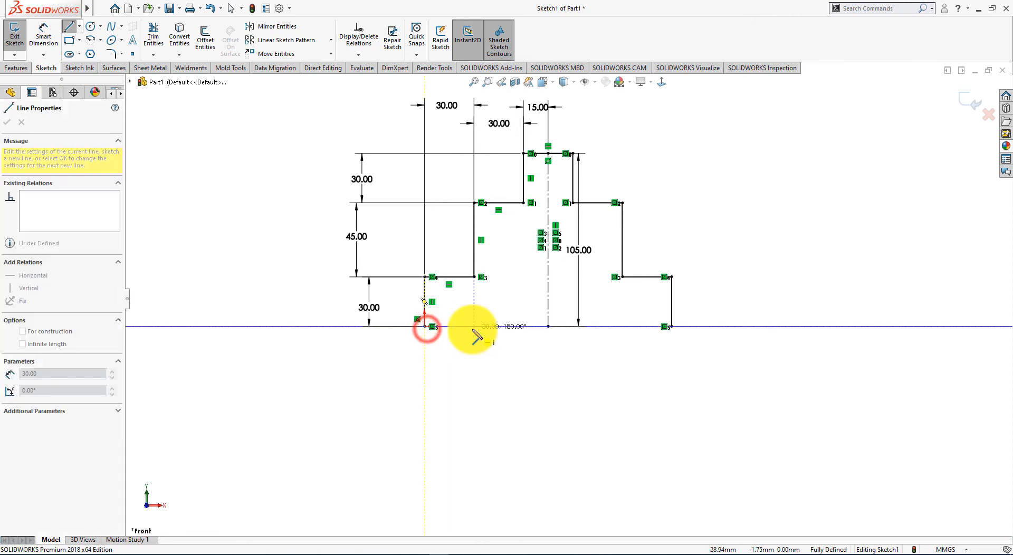
click(671, 326)
right_click(518, 385)
click(549, 391)
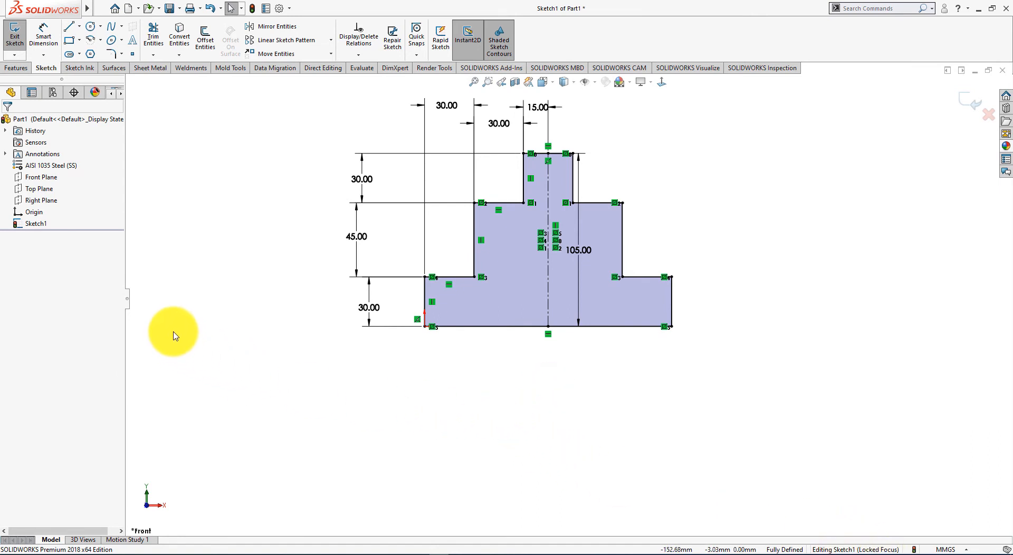
Extrude the closed stepped profile as a blind boss 4.5 mm deep, the base thickness in the exercise drawing's section view.
click(12, 68)
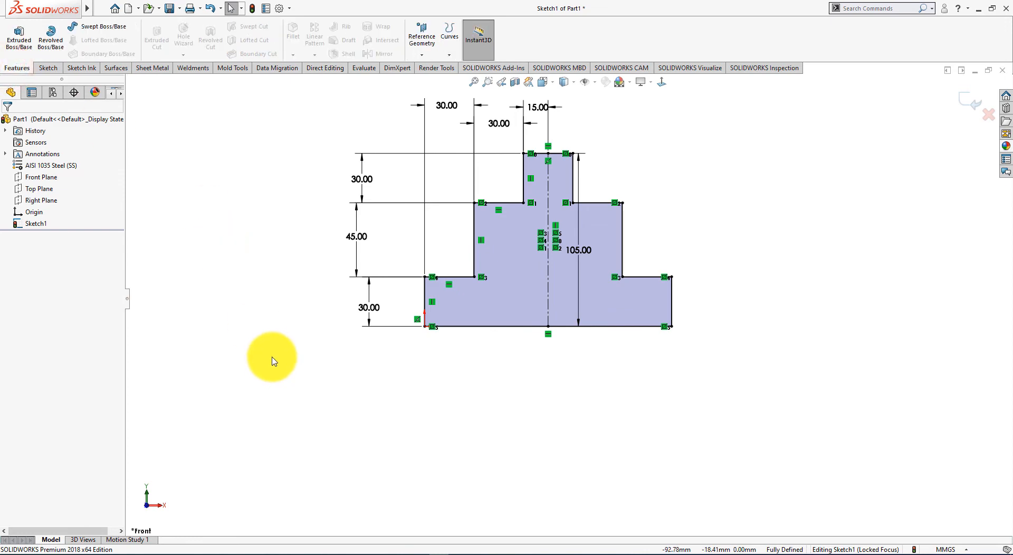
click(23, 42)
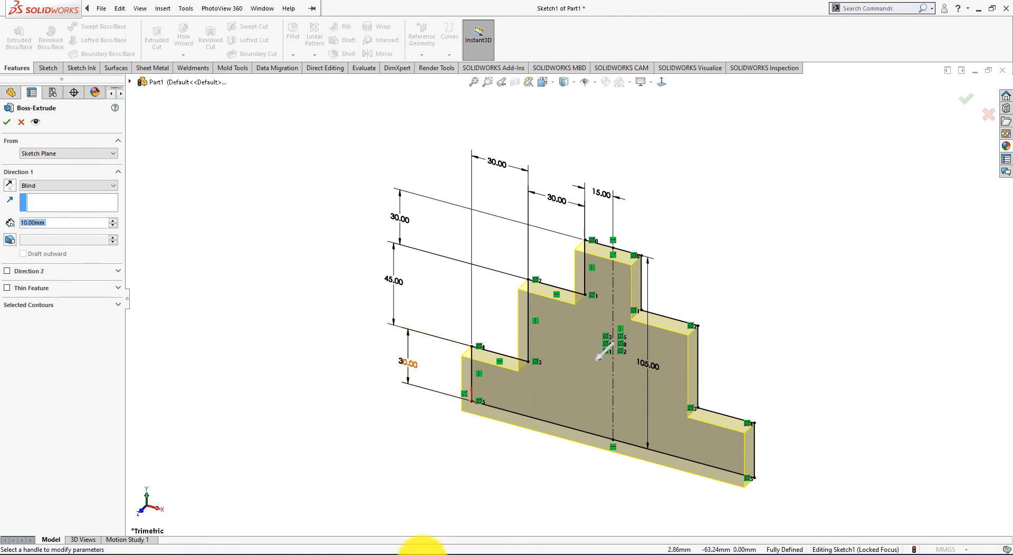
click(422, 548)
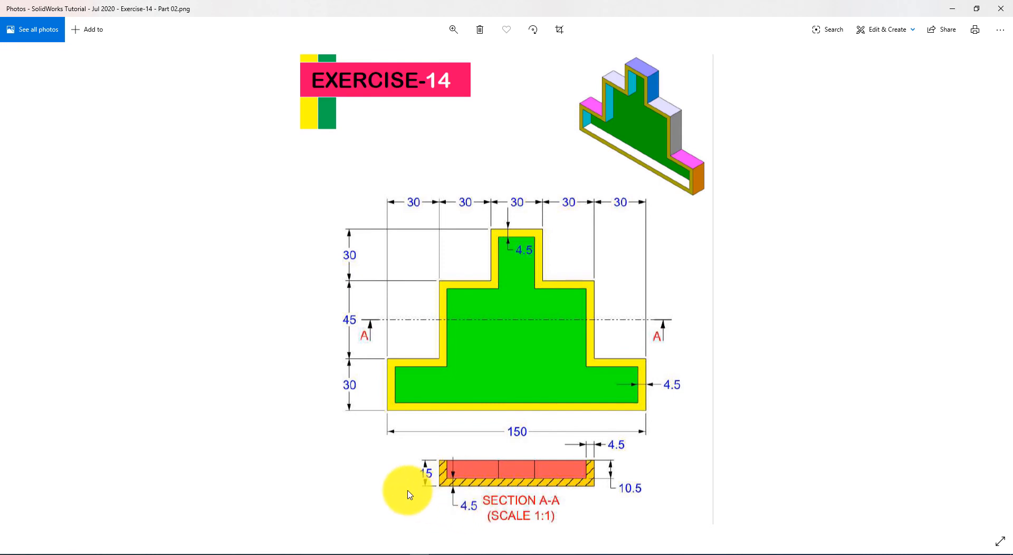
key(alt+Tab)
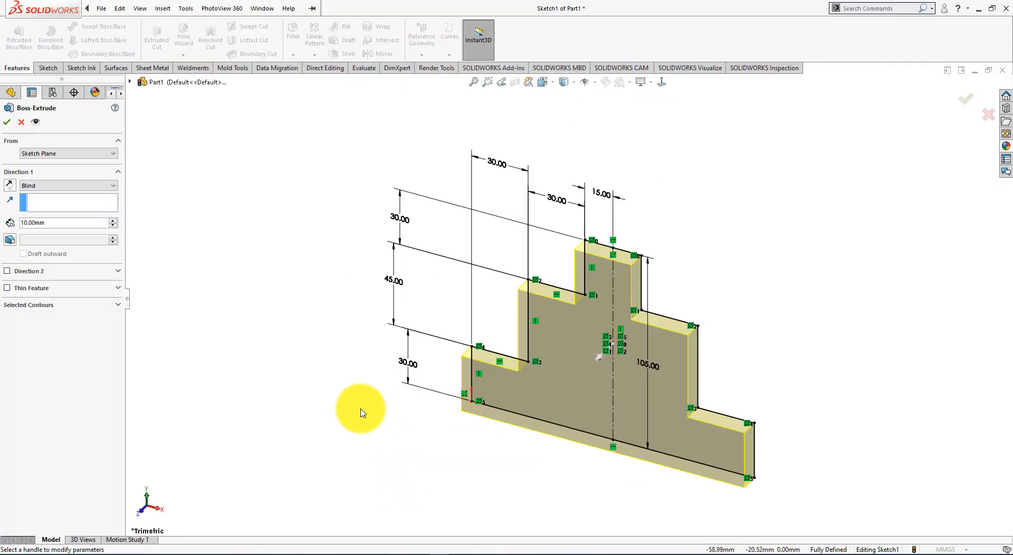
click(63, 222)
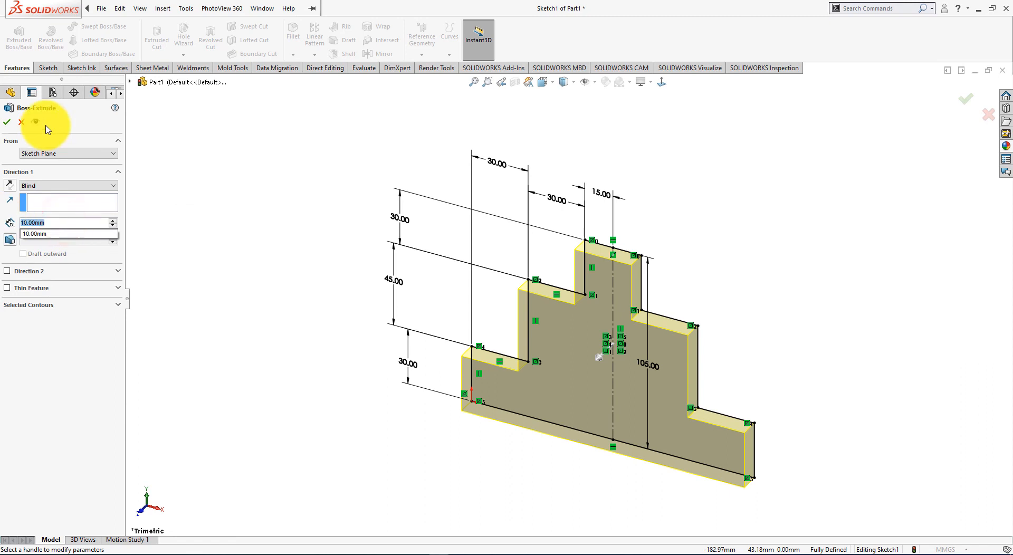
text(4.)
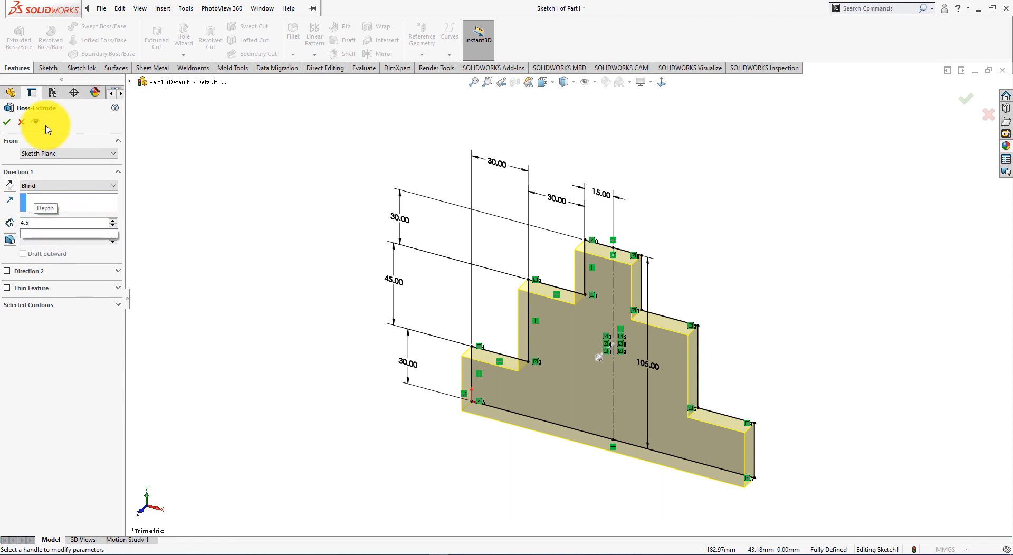
text(5)
key(Return)
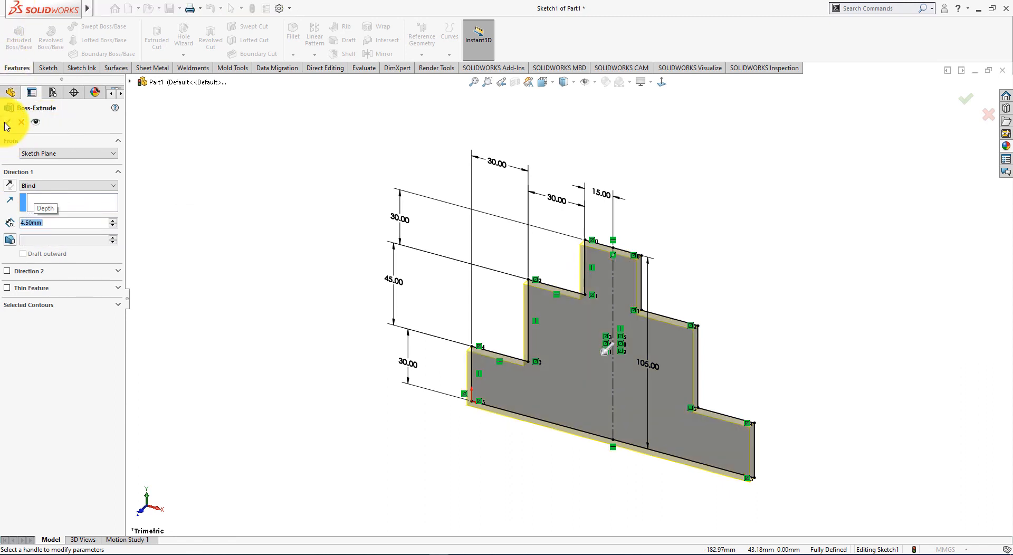
click(7, 123)
click(333, 185)
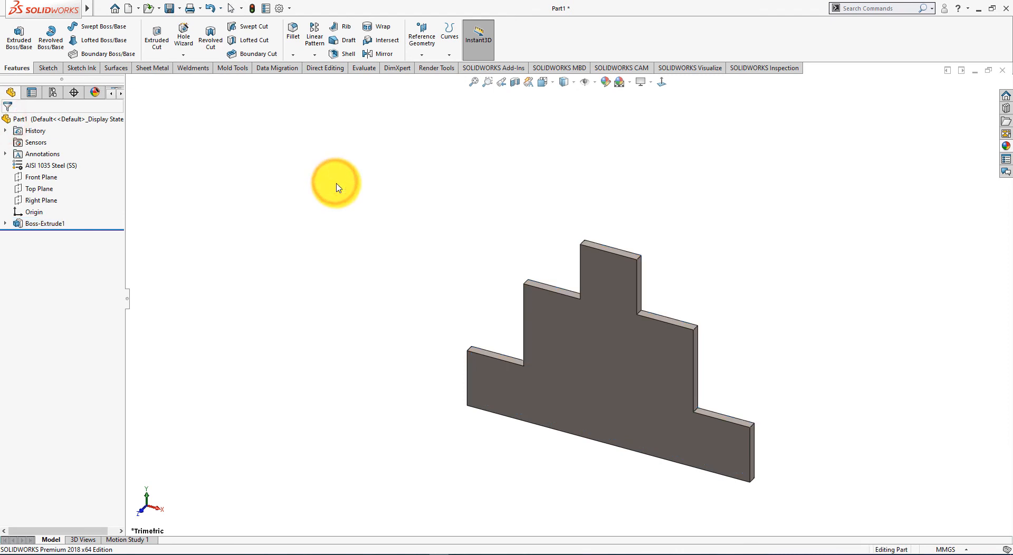
Start a new sketch on the large front face of the stepped plate.
middle_drag(350, 229, 364, 109)
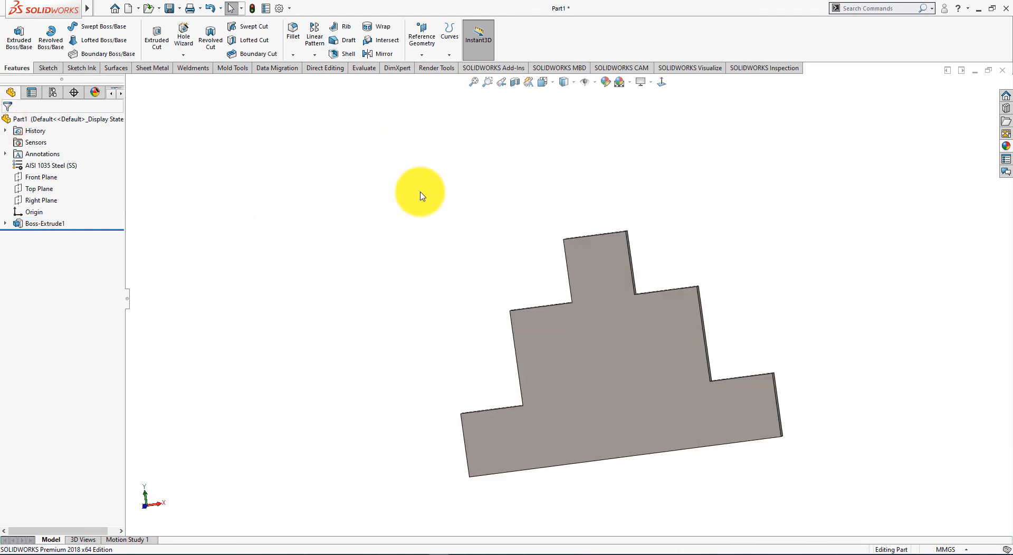
click(645, 410)
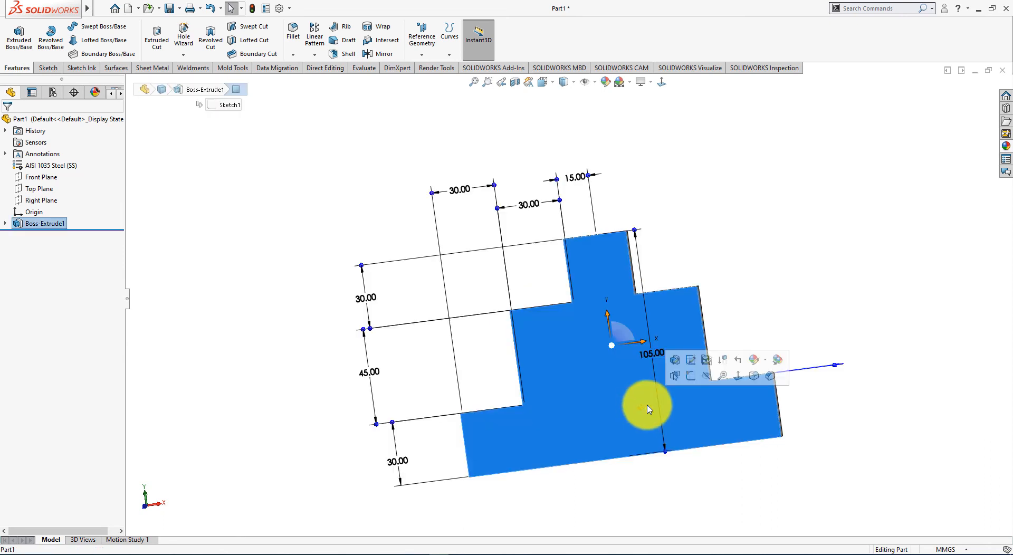
click(692, 381)
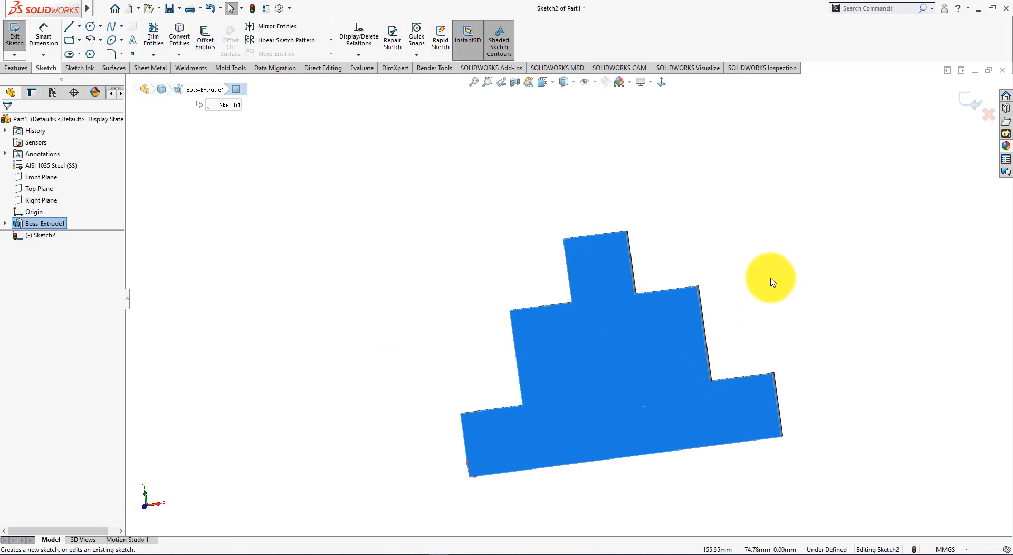
Convert all outline edges of the stepped plate's front face into entities of the new sketch.
key(ctrl+8)
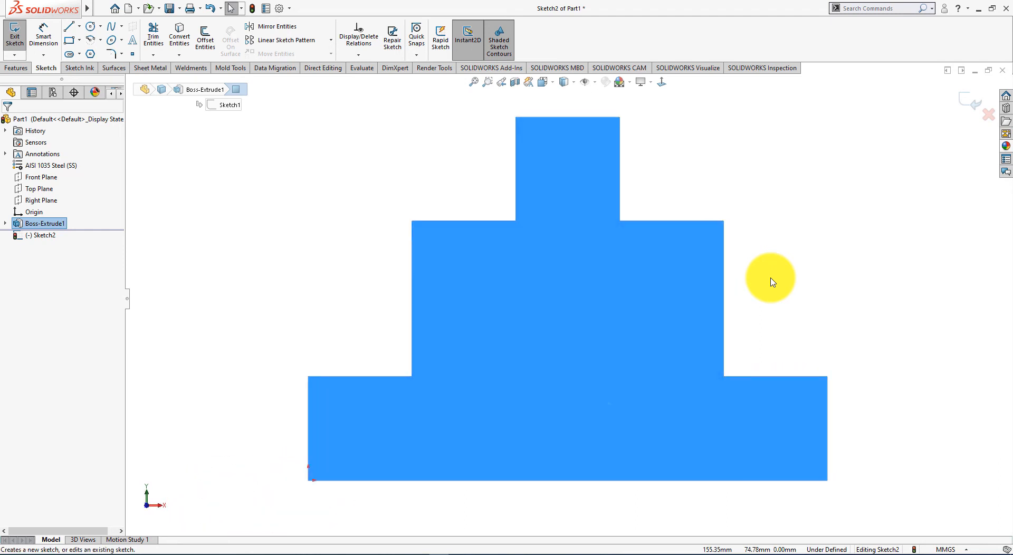
click(770, 281)
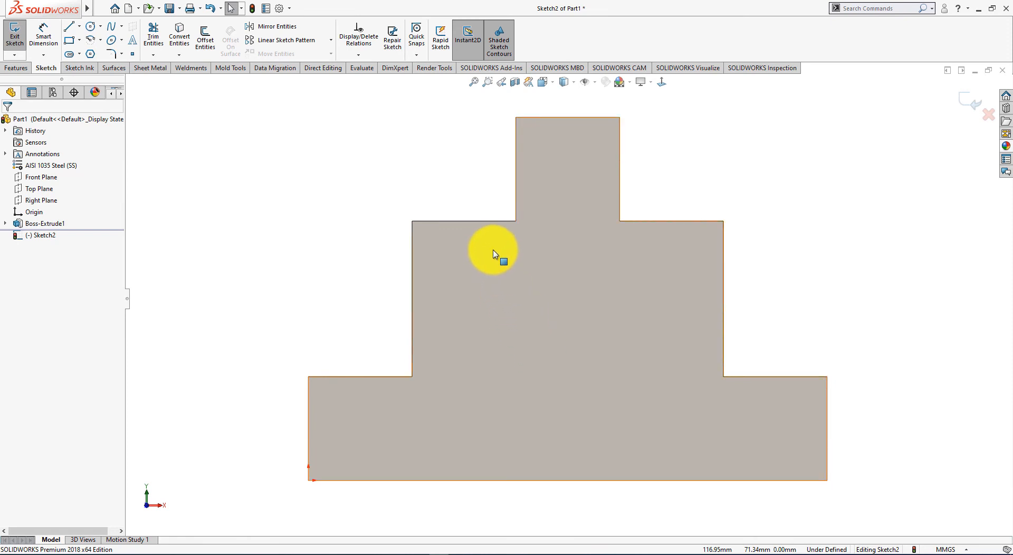
click(602, 306)
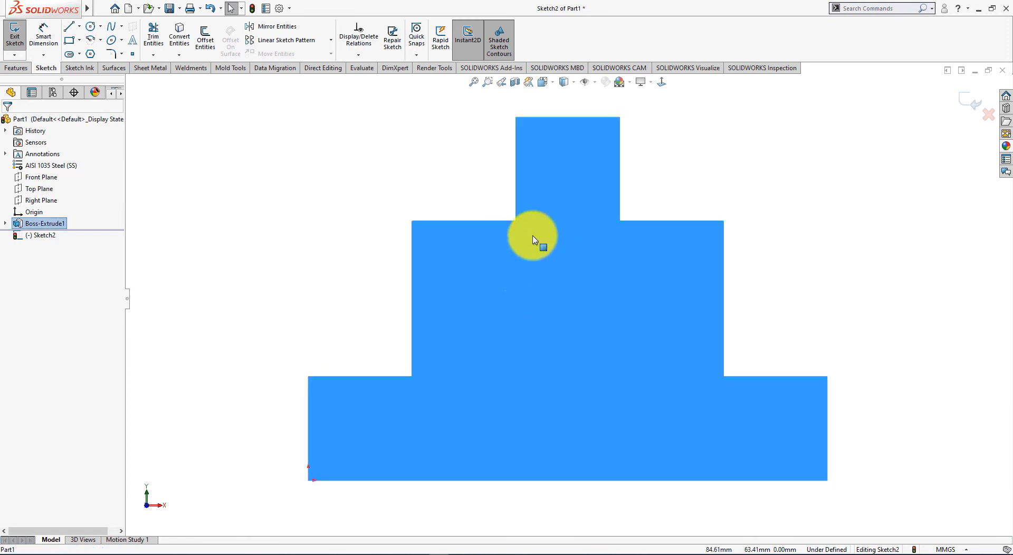
click(180, 40)
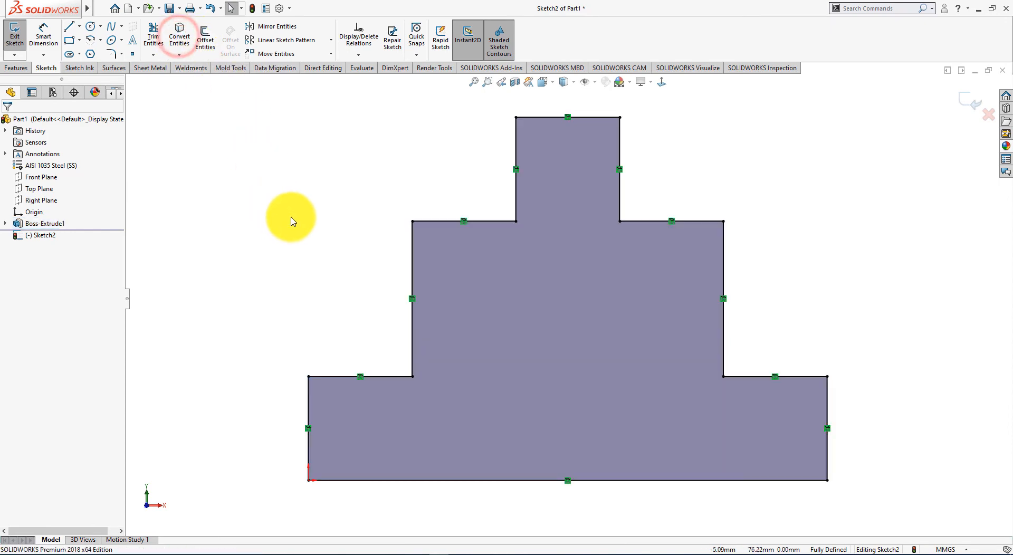
Offset the whole converted outline 4.5 mm inward, the wall thickness in the exercise drawing, keeping the offset dimension.
mouse_move(292, 221)
middle_down()
mouse_move(244, 254)
mouse_move(260, 294)
mouse_move(280, 195)
mouse_move(294, 209)
middle_up()
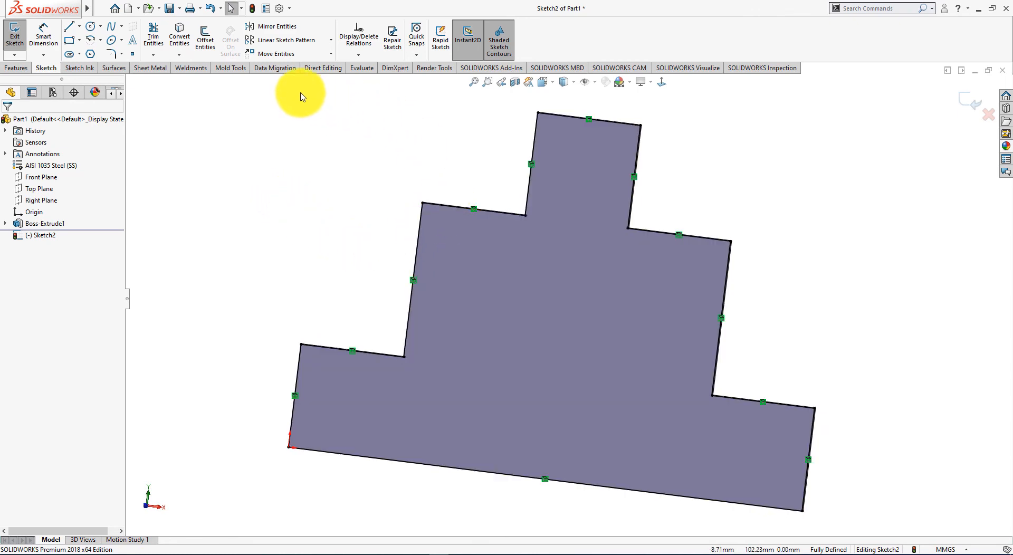
click(205, 37)
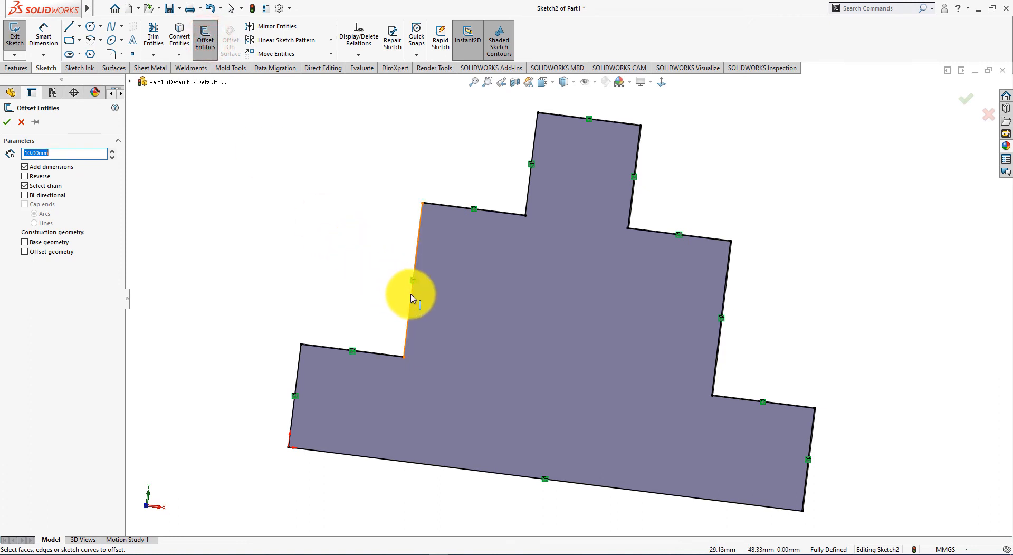
click(411, 296)
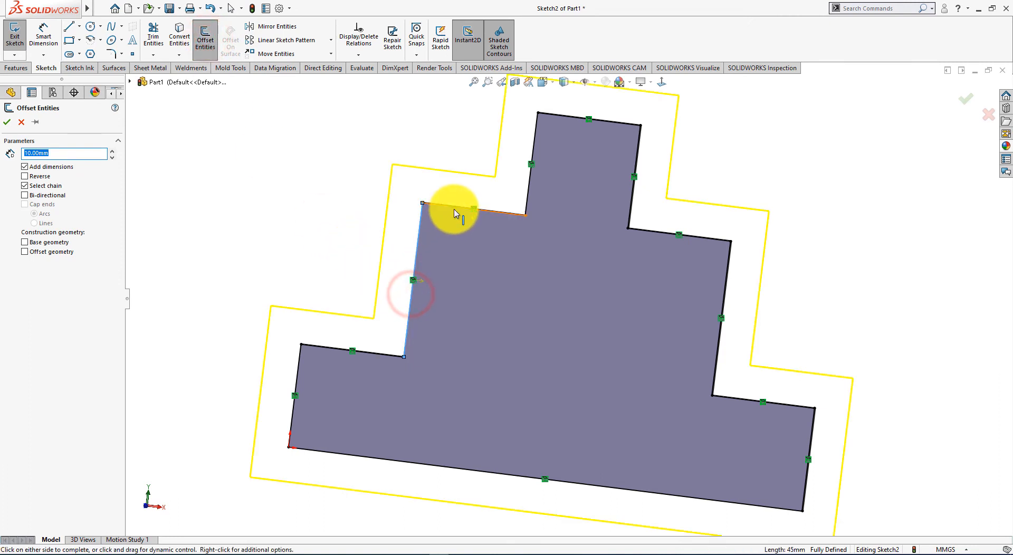
click(37, 179)
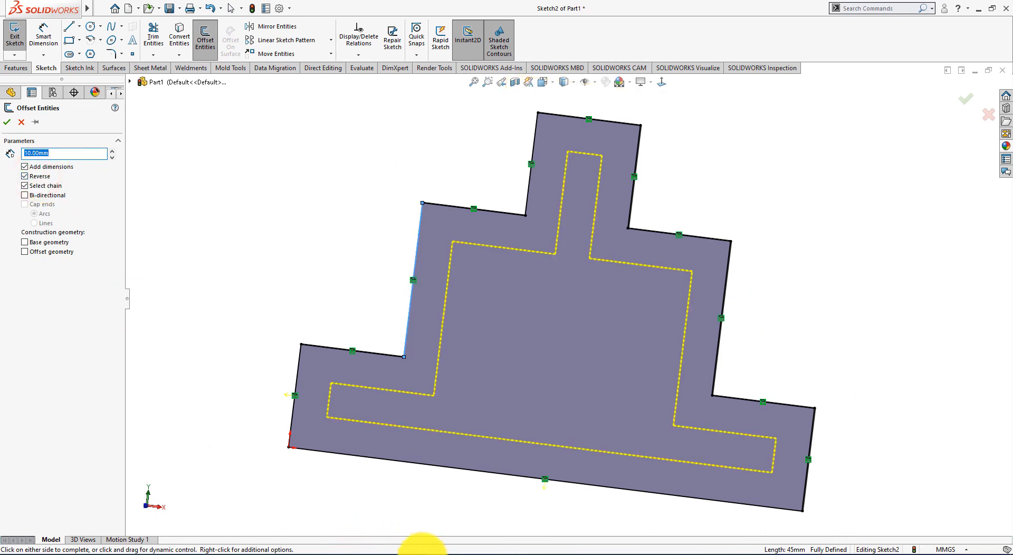
click(420, 548)
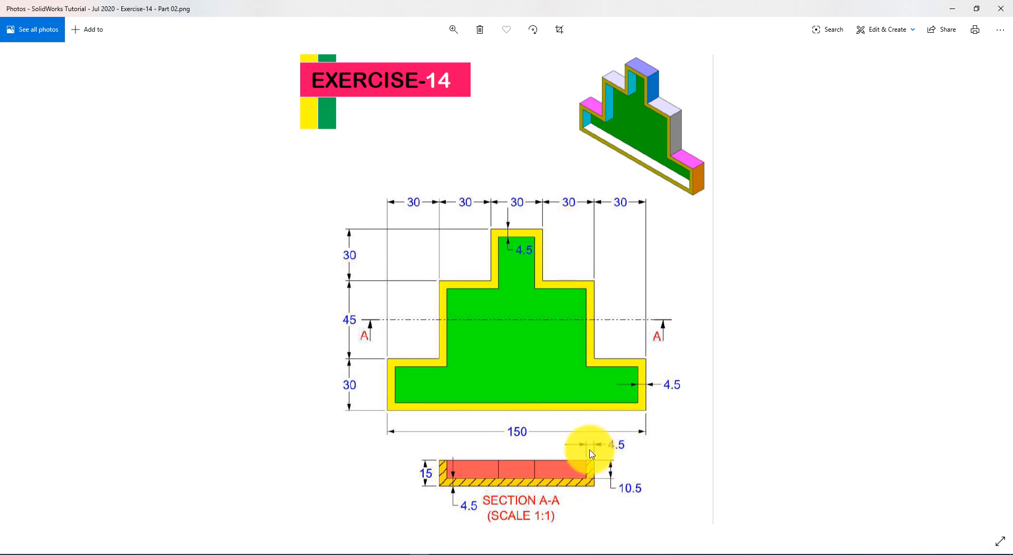
key(alt+Tab)
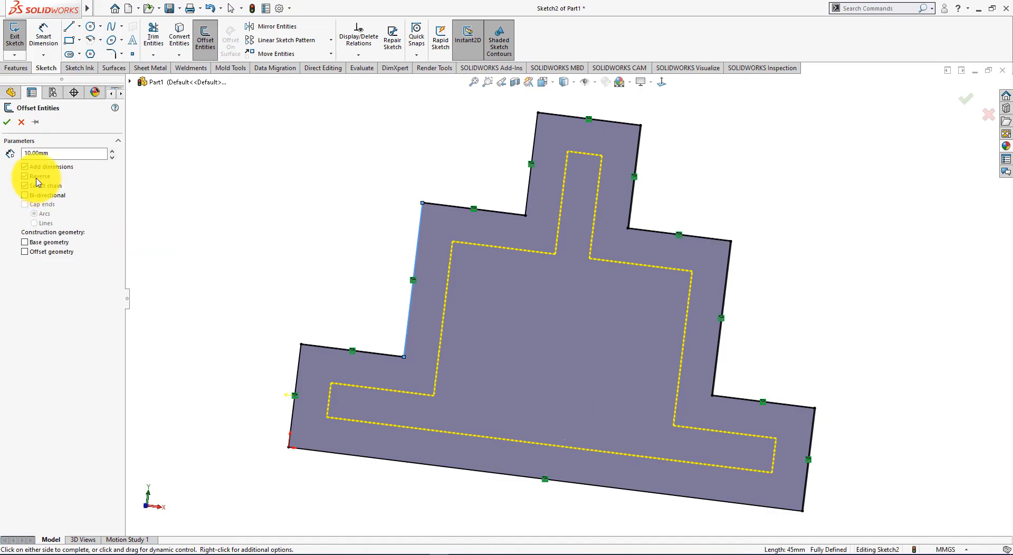
double_click(57, 153)
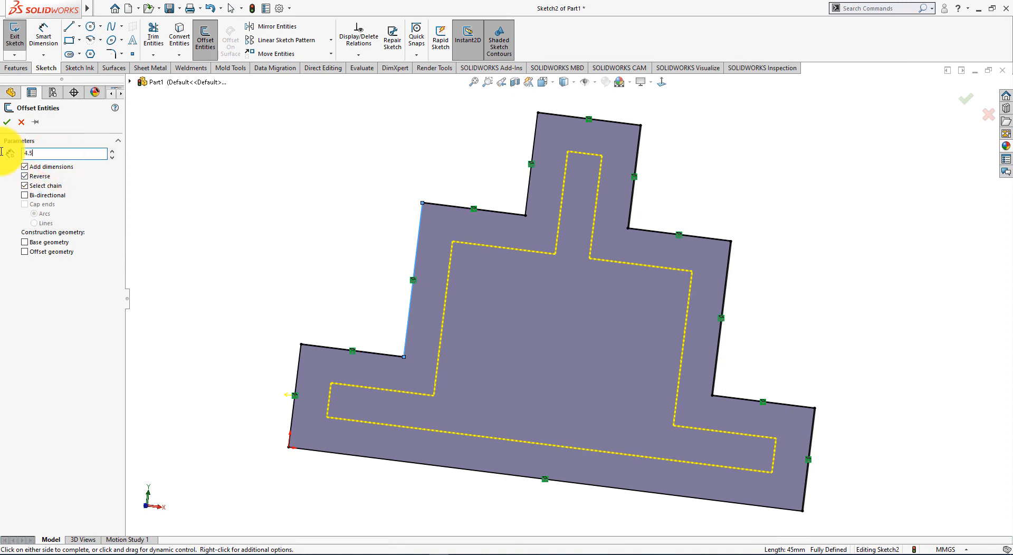
key(Return)
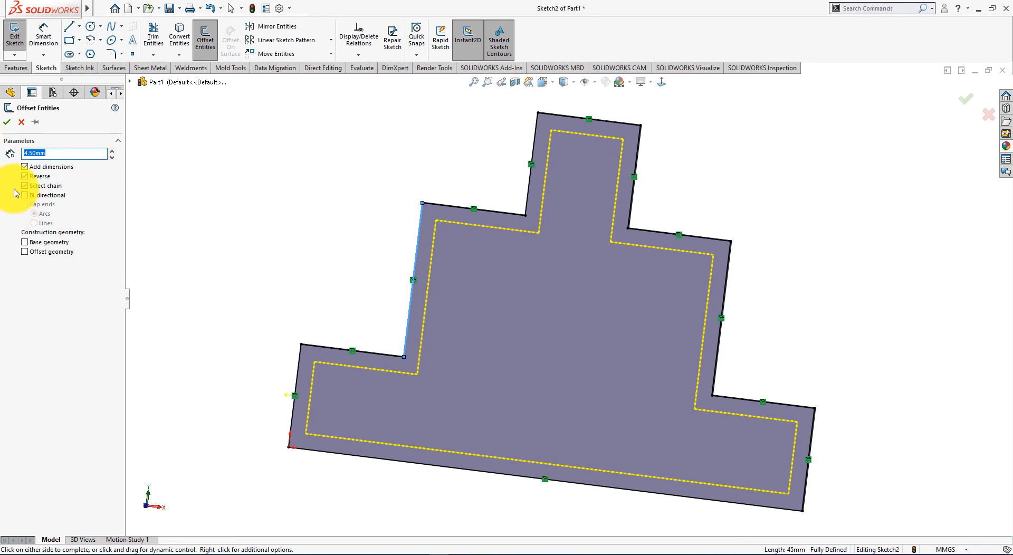
click(8, 123)
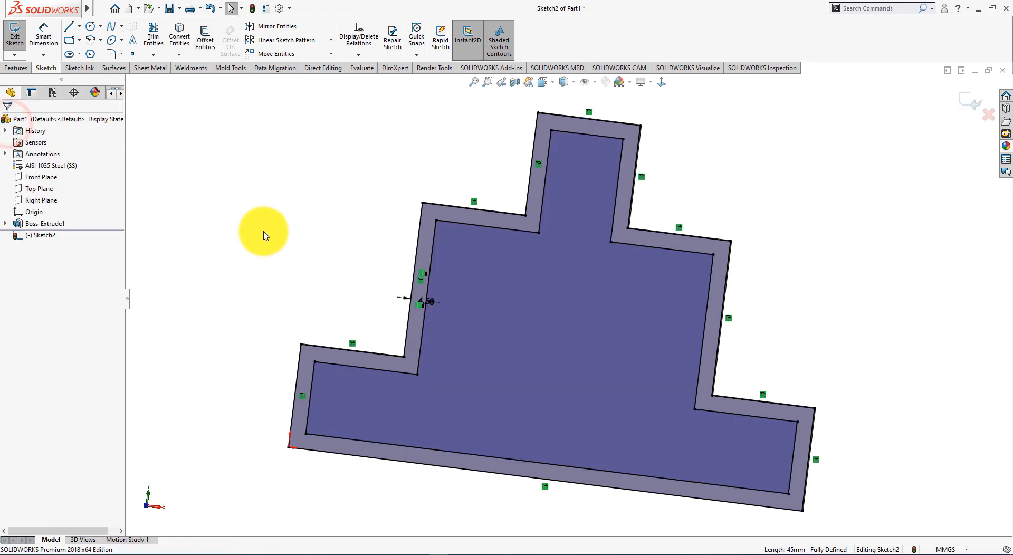
Extrude the wall sketch as a blind, merged boss 10.5 mm deep, the wall height in the drawing's section view.
mouse_move(265, 235)
middle_down()
mouse_move(274, 113)
mouse_move(281, 195)
mouse_move(258, 152)
middle_up()
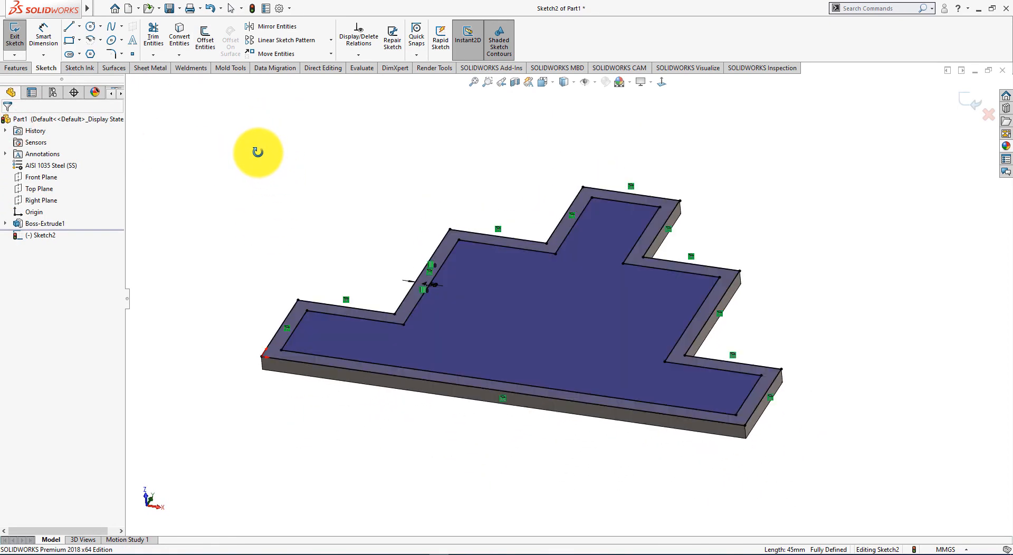
click(15, 68)
click(19, 38)
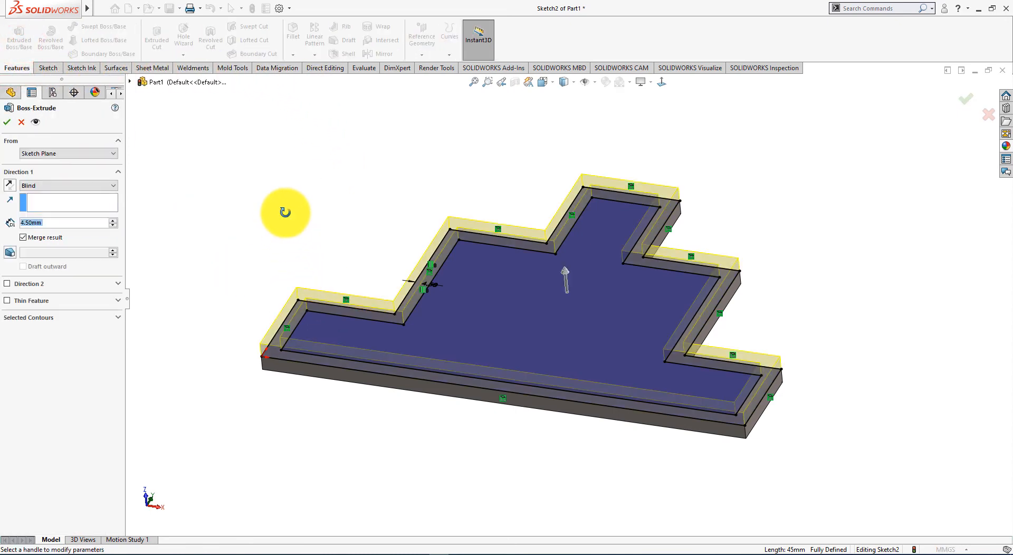
middle_drag(285, 212, 236, 262)
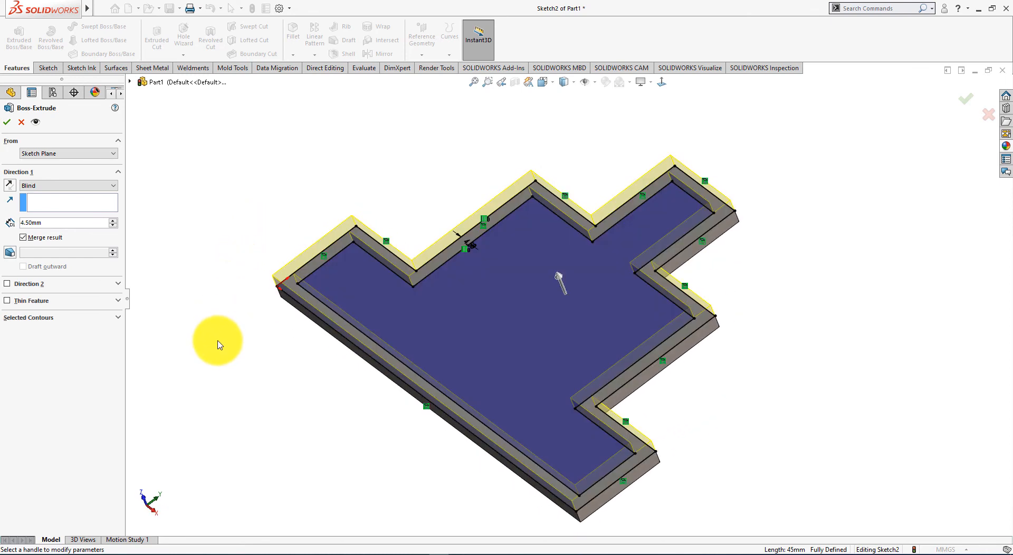
key(alt+Tab)
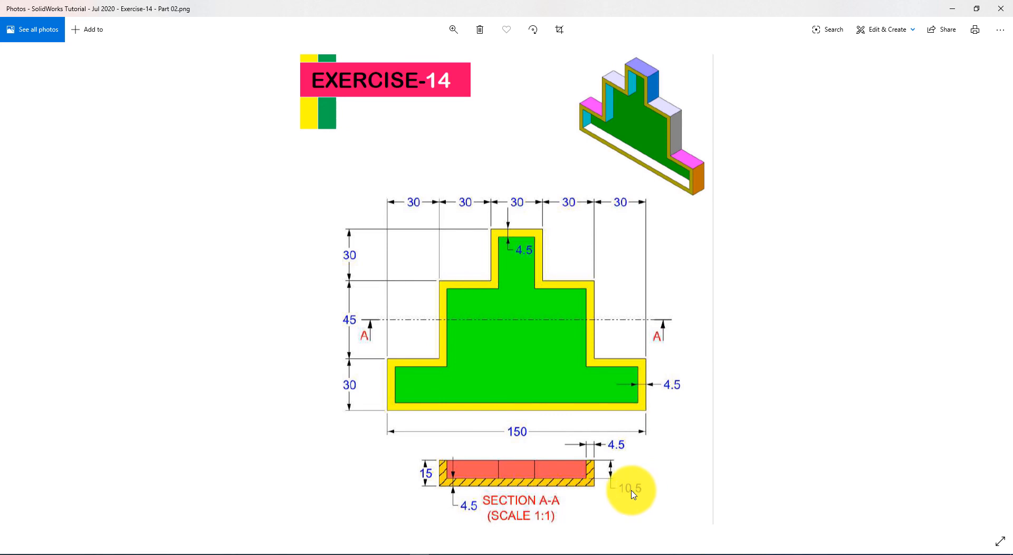
key(alt+Tab)
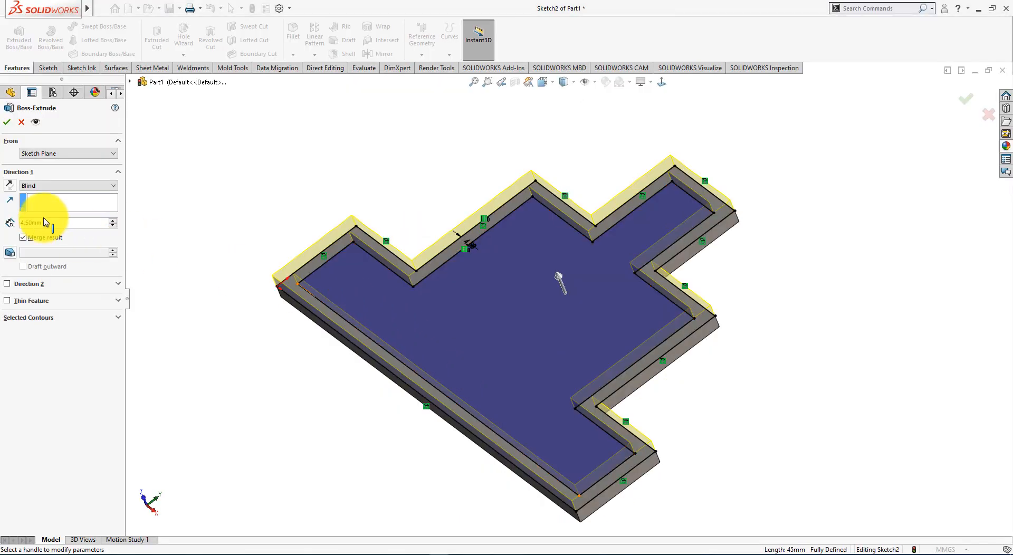
click(60, 226)
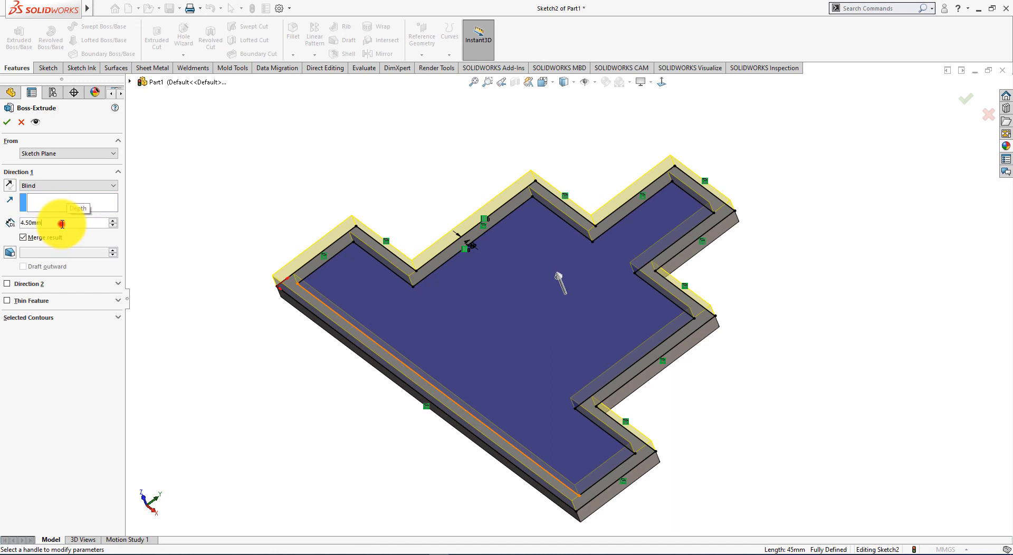
drag(61, 224, 2, 226)
text(1)
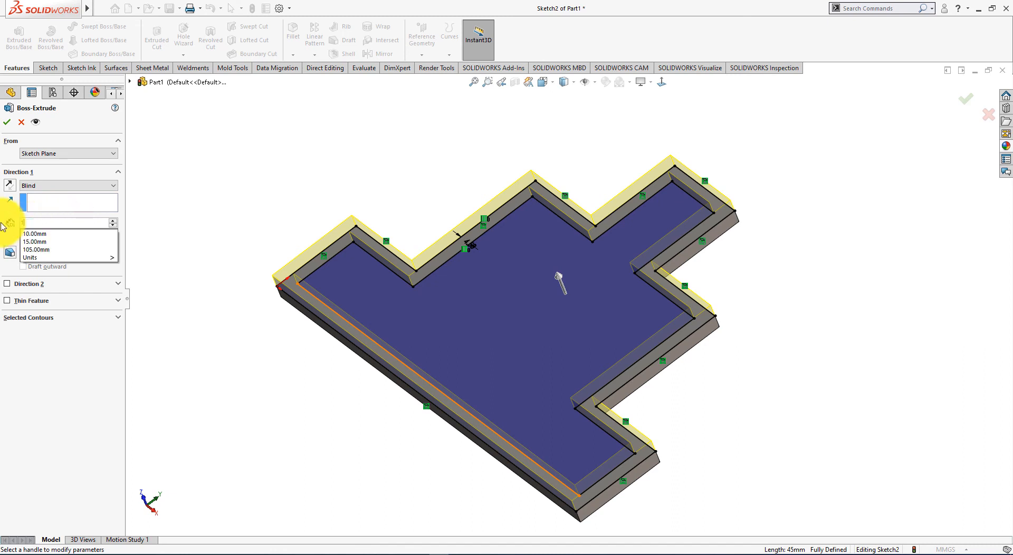
text(0.)
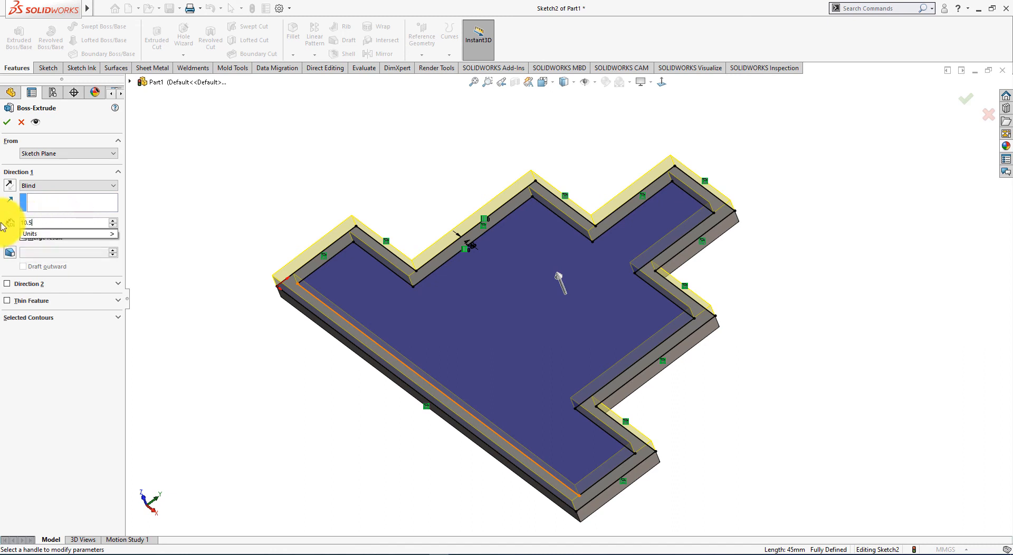
text(5)
key(Return)
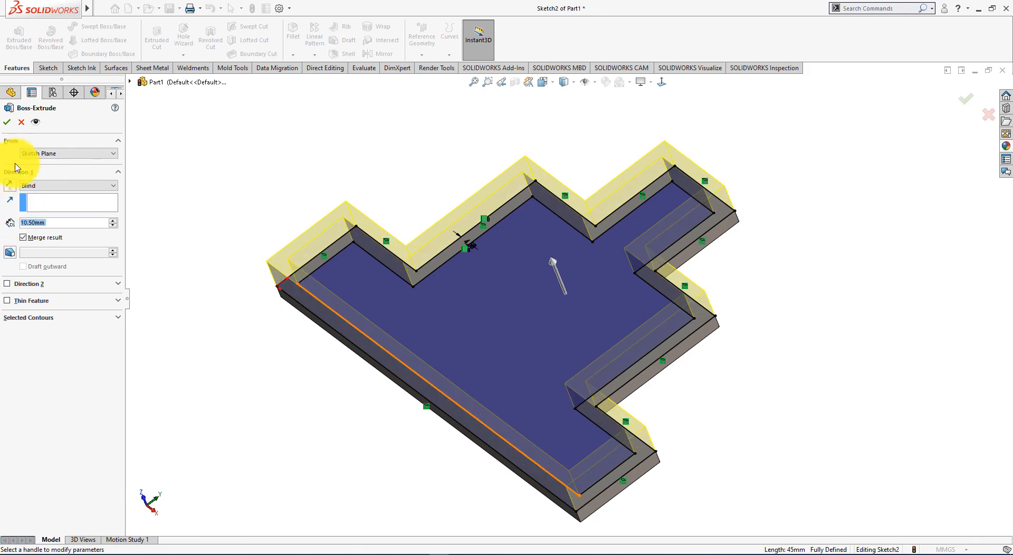
click(6, 122)
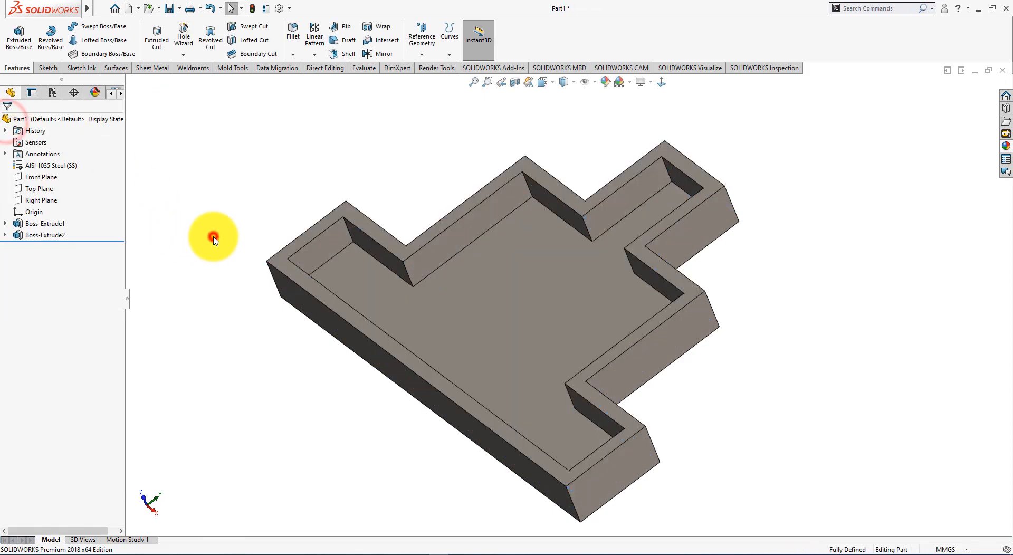
Show the finished part in isometric view and compare it with the Exercise-14 drawing.
key(space)
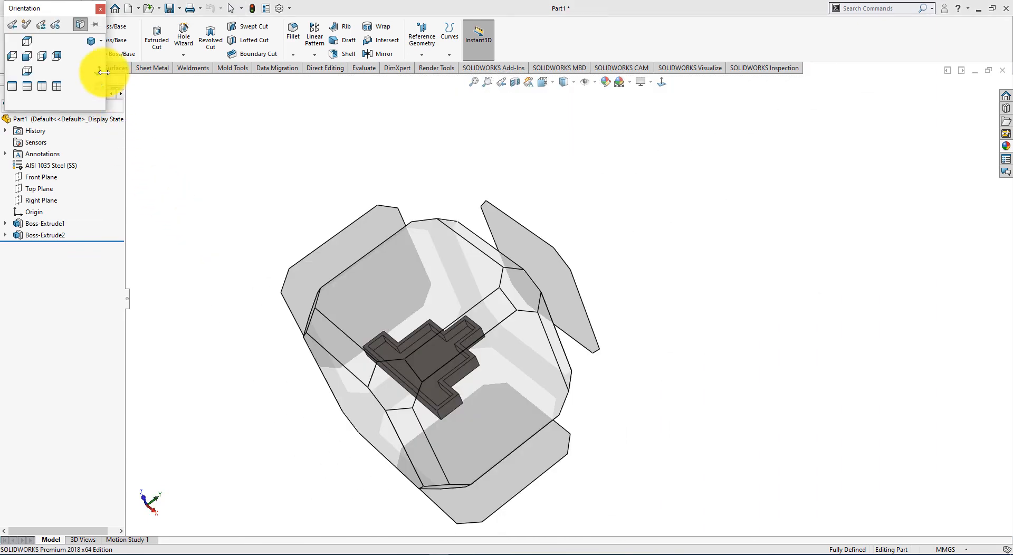
click(89, 43)
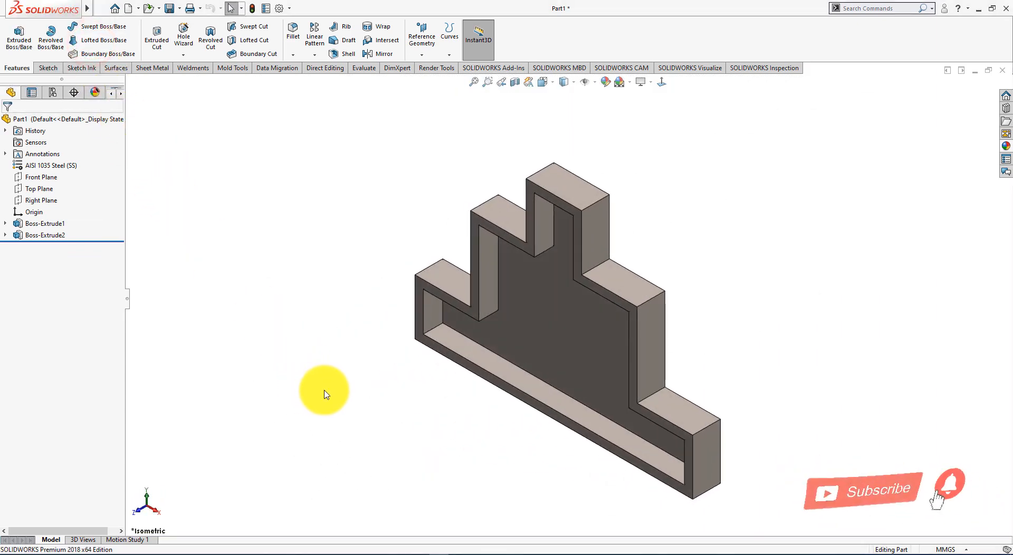
key(alt+Tab)
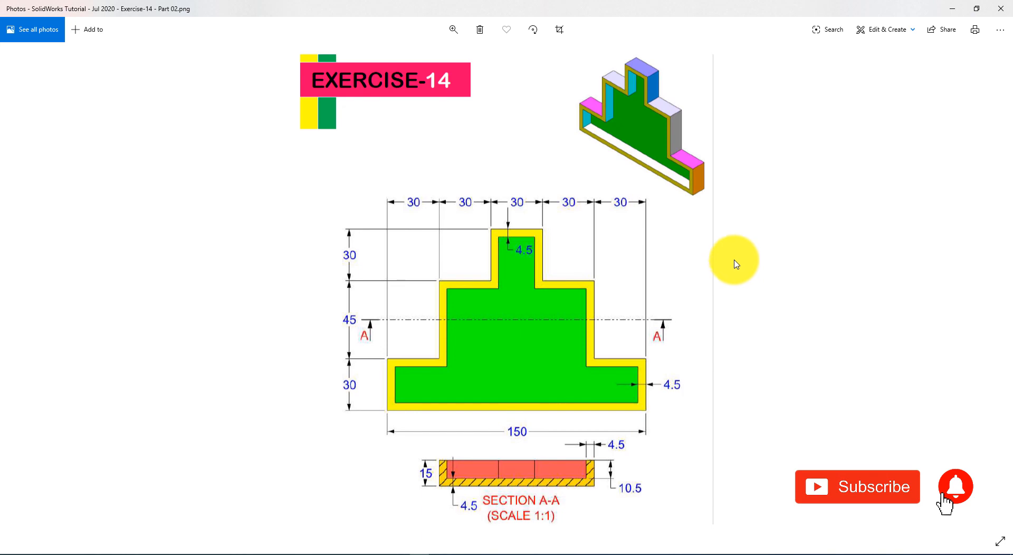
key(alt+Tab)
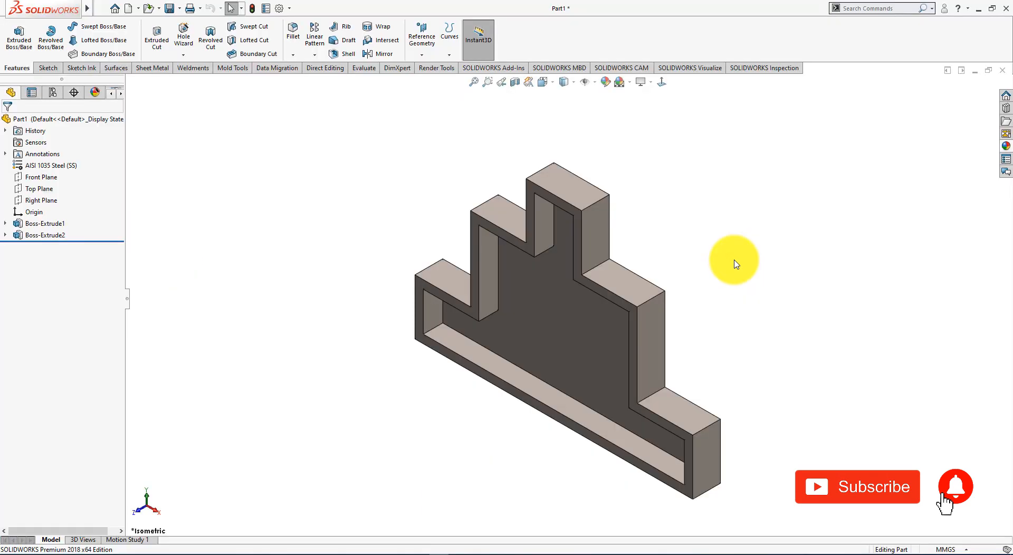
key(alt+Tab)
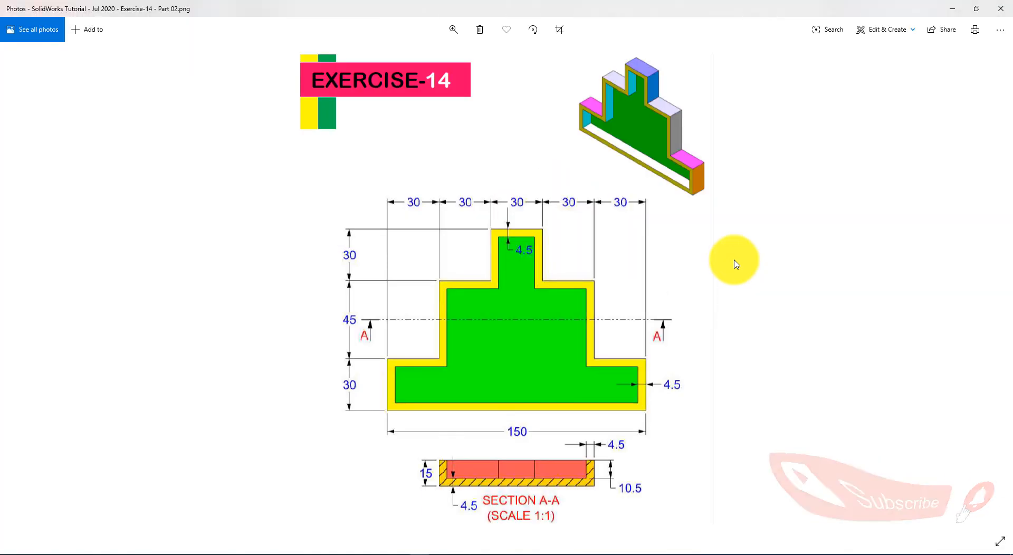
key(alt+Tab)
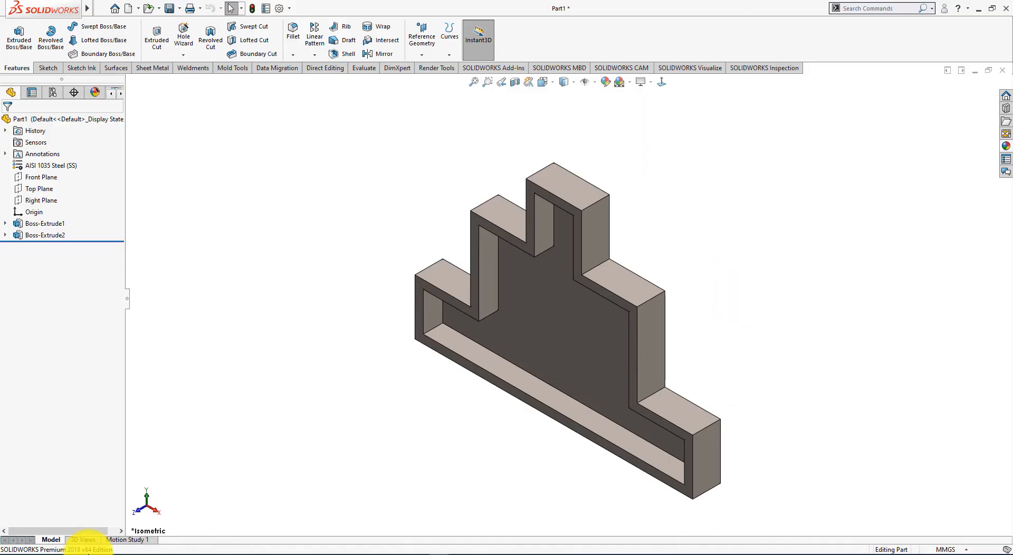
Create a rotate-model animation in Motion Study 1 with one clockwise Y-axis rotation, 30 seconds long and starting at 0, and play it from the start.
click(119, 541)
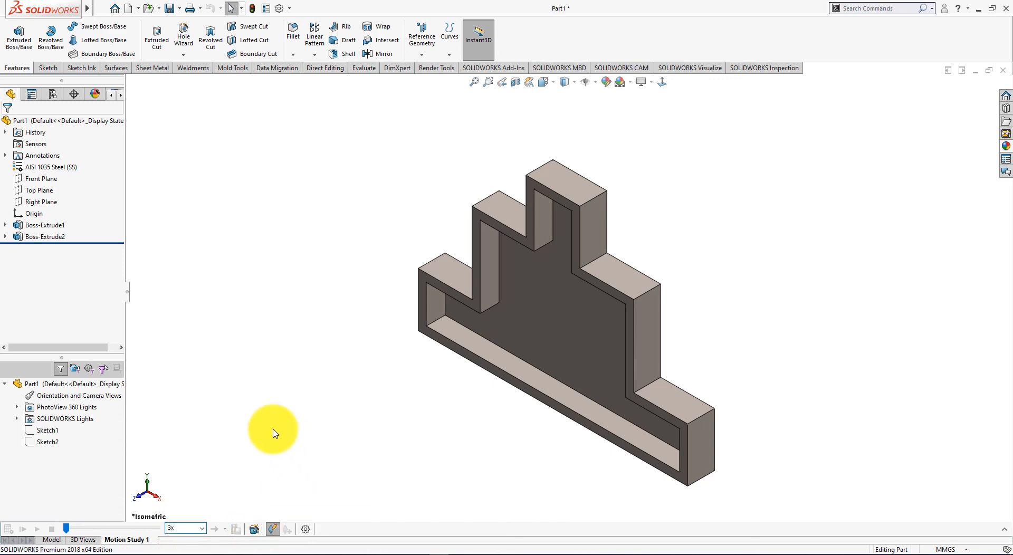
key(Return)
click(253, 533)
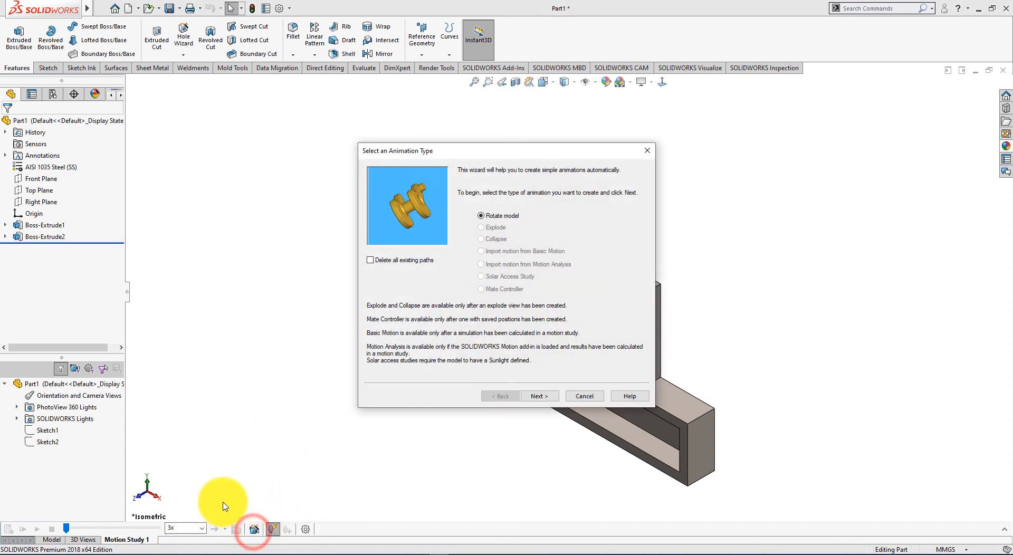
click(550, 397)
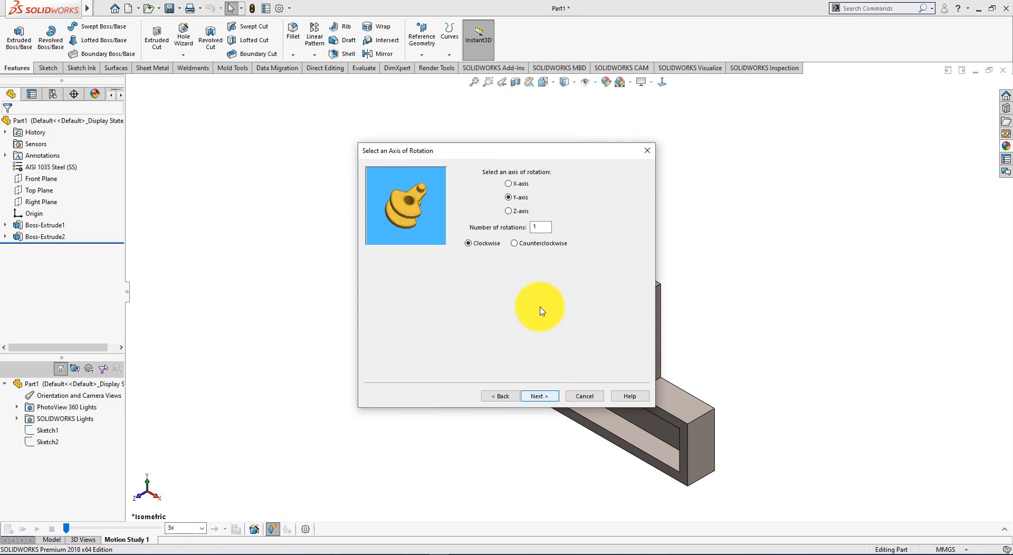
click(542, 399)
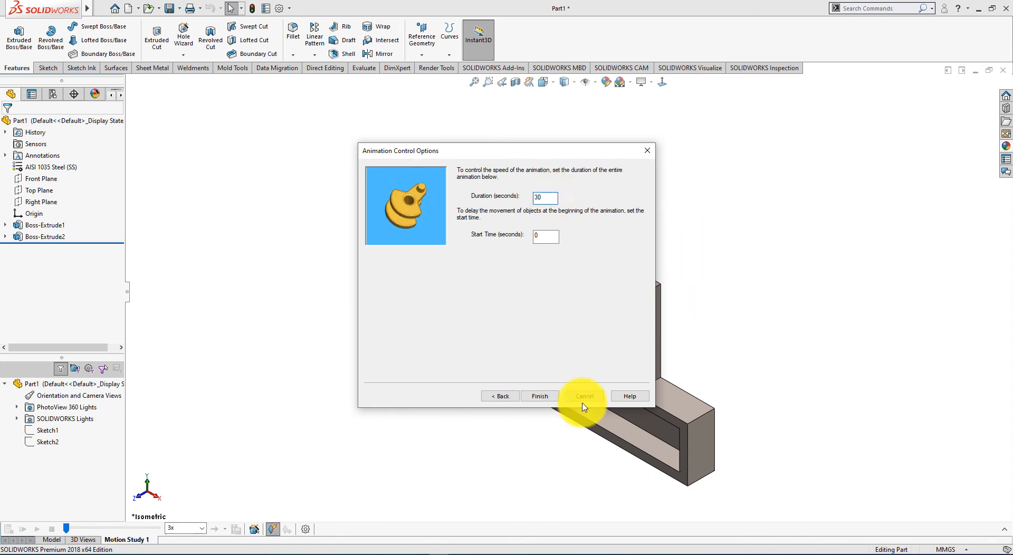
click(536, 396)
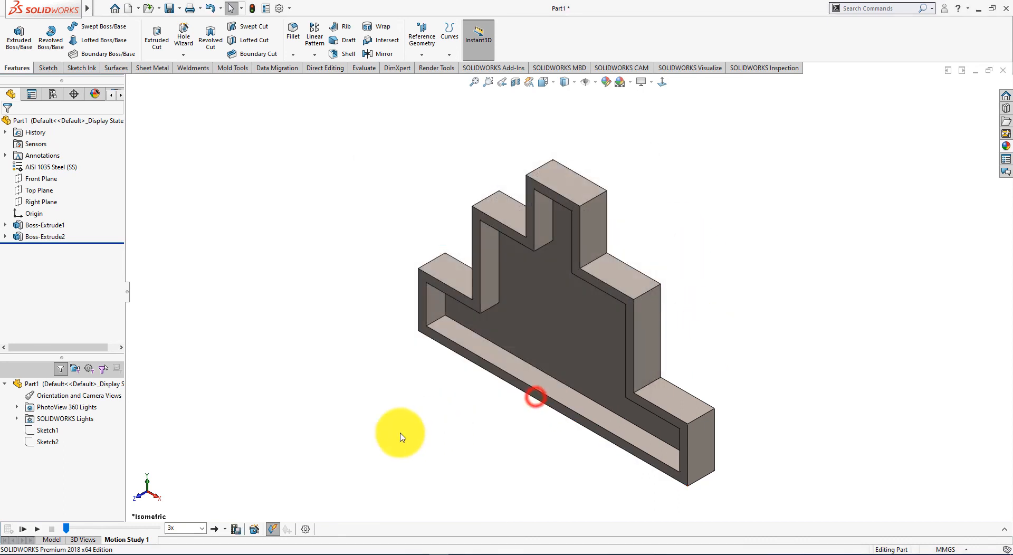
click(21, 530)
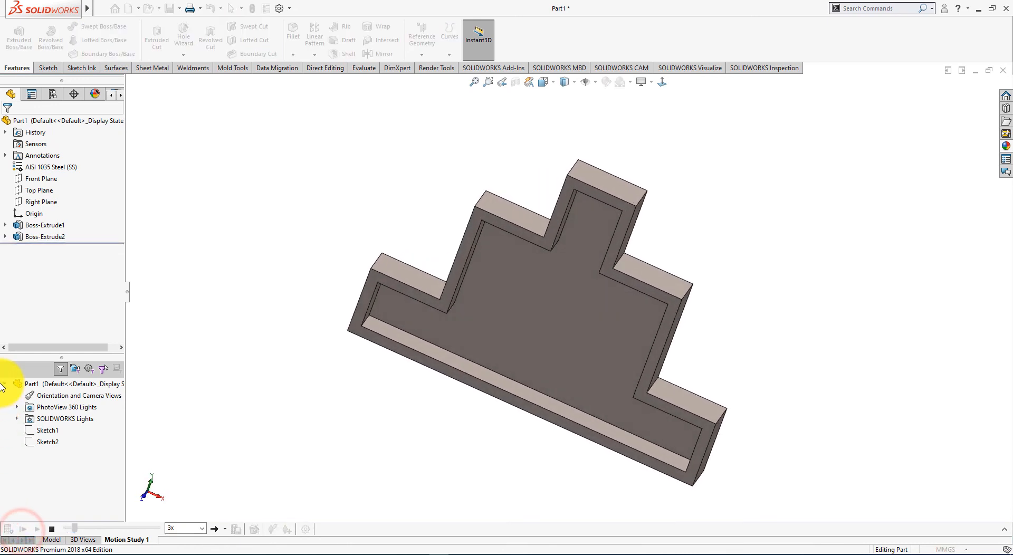